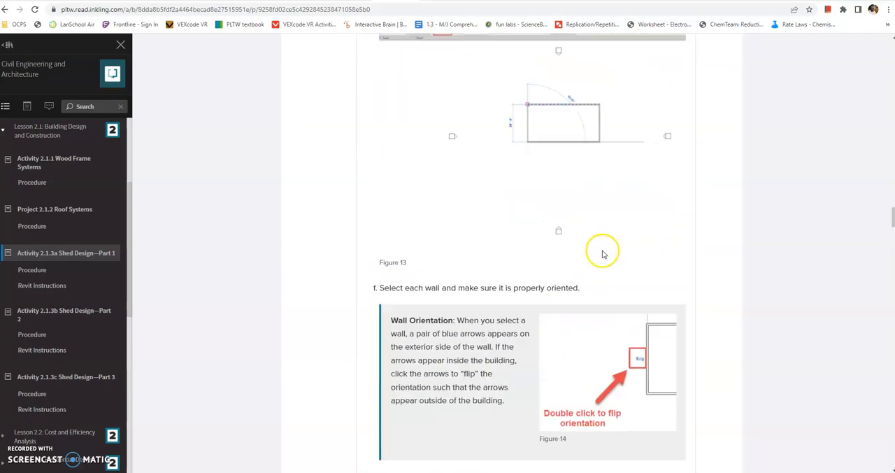
scroll(595, 240, "up", 20)
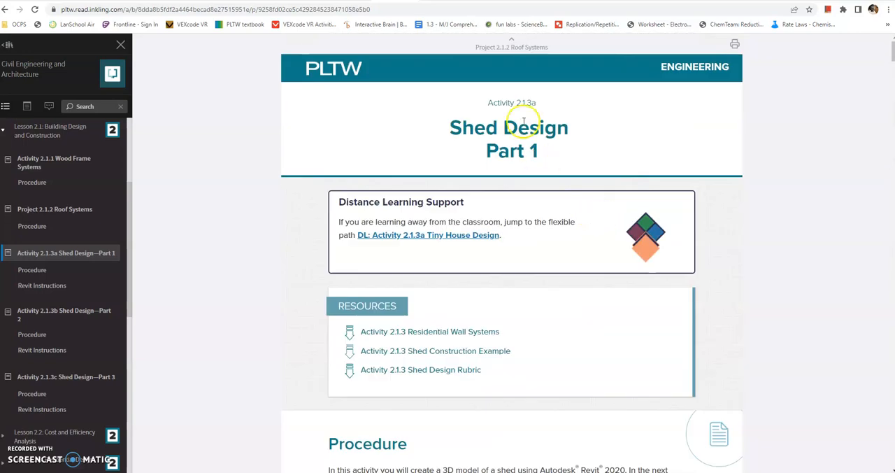
- Review the shed activity's constraints and the Revit instructions for creating the project and renaming the building levels
scroll(527, 400, "down", 8)
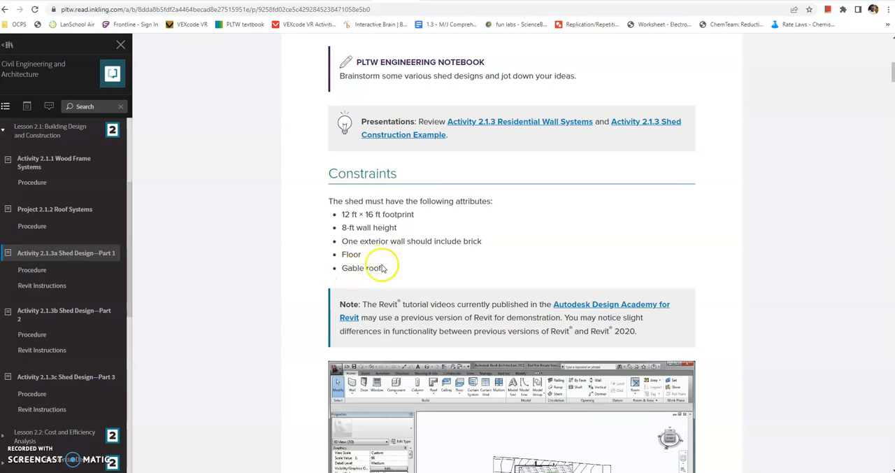
scroll(410, 264, "down", 2)
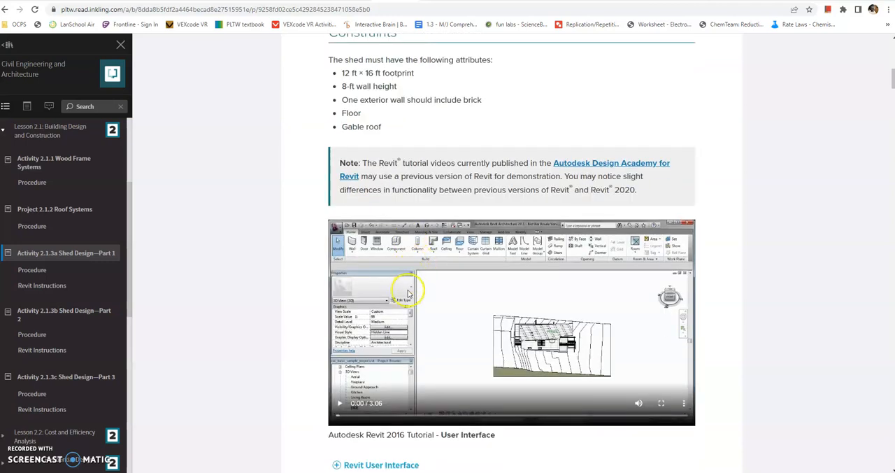
scroll(465, 257, "down", 6)
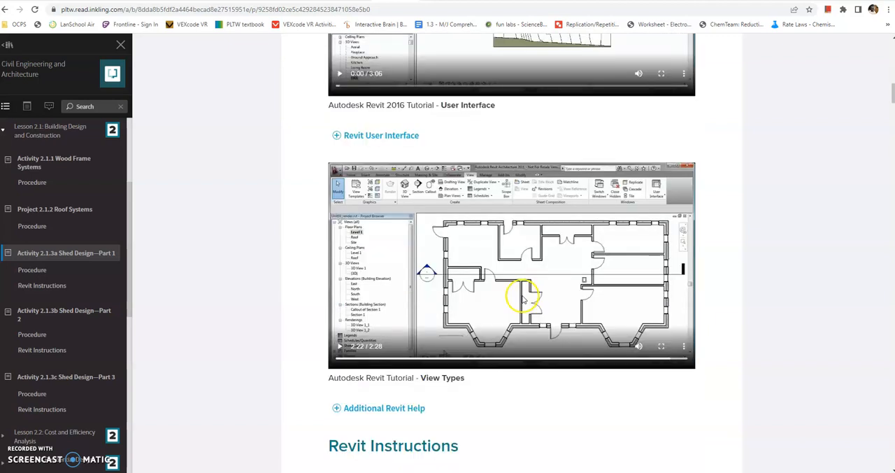
scroll(545, 317, "down", 2)
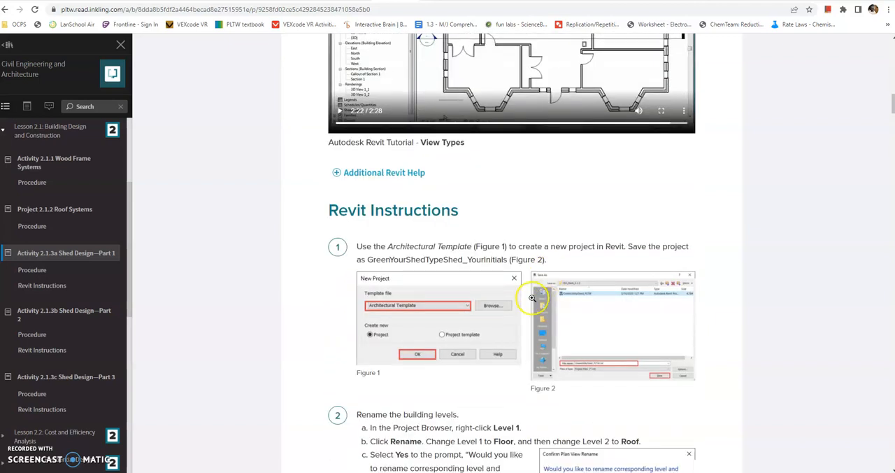
scroll(532, 298, "up", 1)
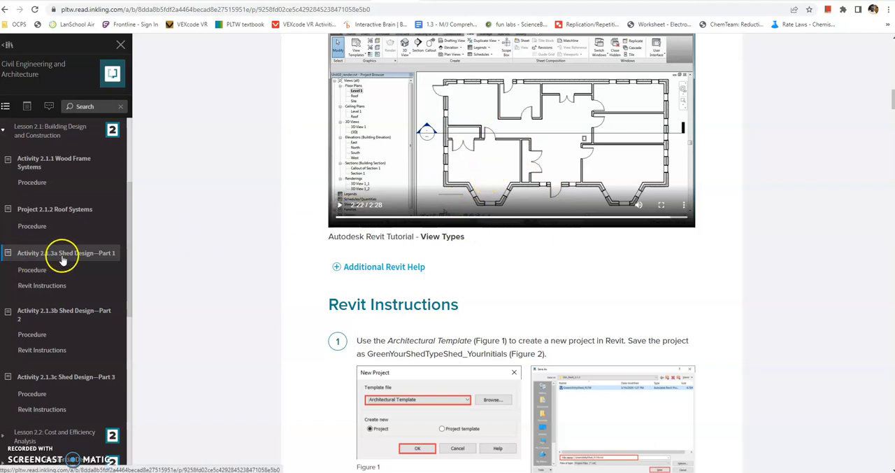
scroll(480, 267, "down", 2)
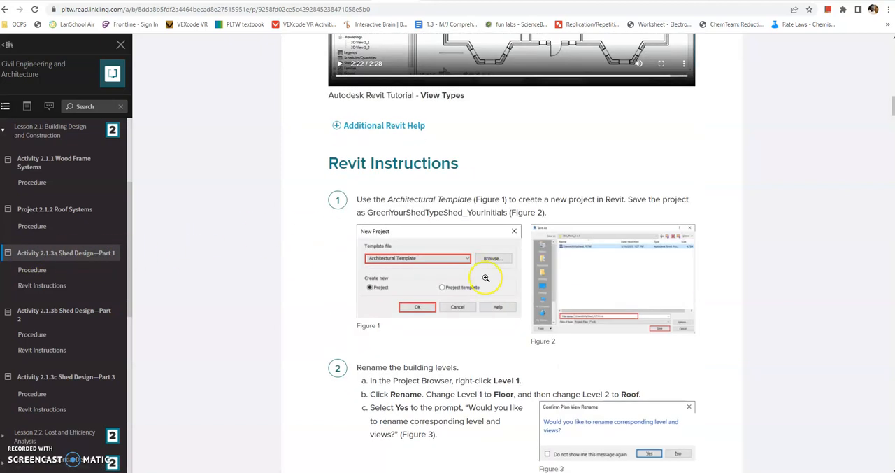
scroll(527, 258, "down", 1)
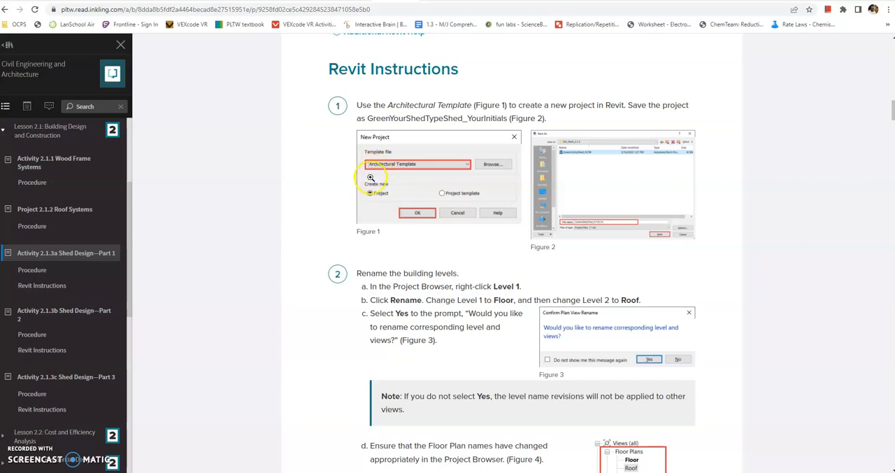
scroll(371, 301, "down", 1)
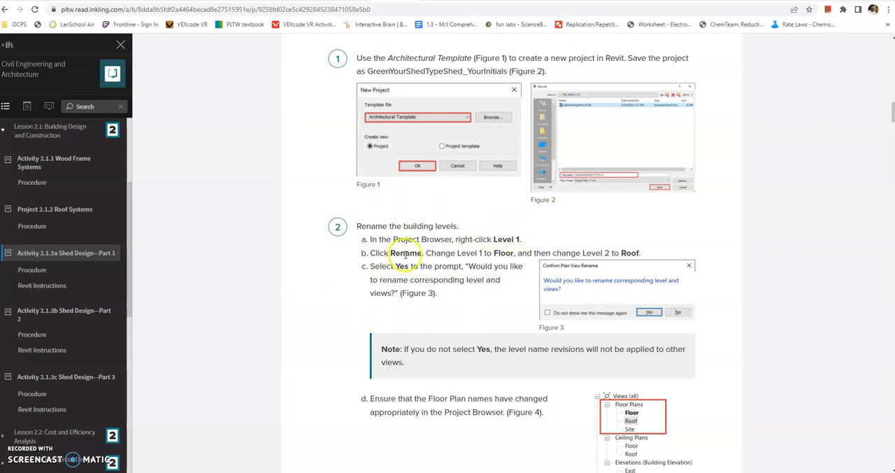
scroll(559, 300, "down", 5)
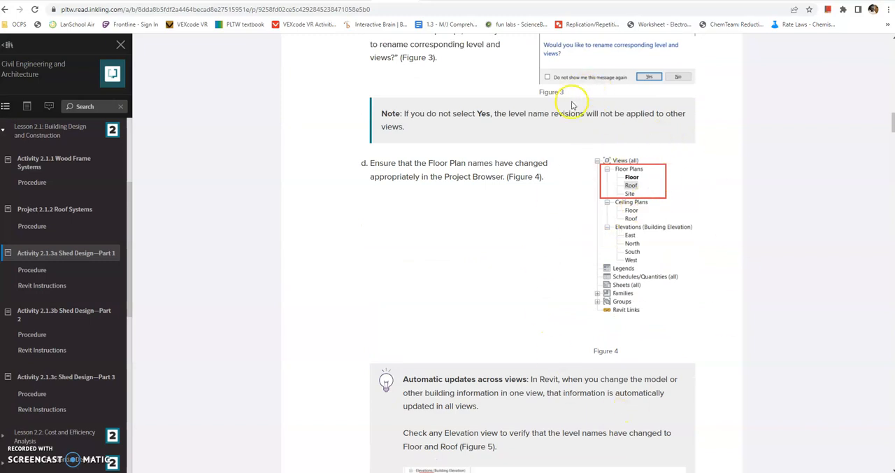
scroll(500, 314, "down", 3)
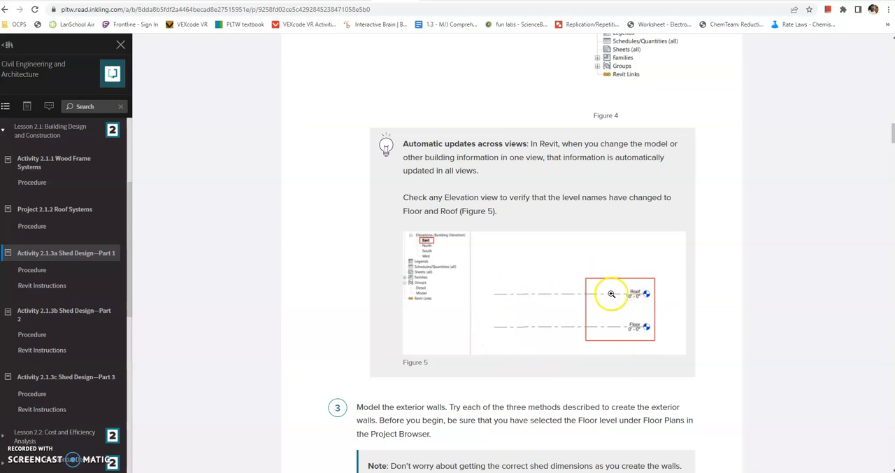
- Read the instructions for modelling the exterior walls, covering the individual-wall and rectangular-tool methods
scroll(579, 326, "down", 4)
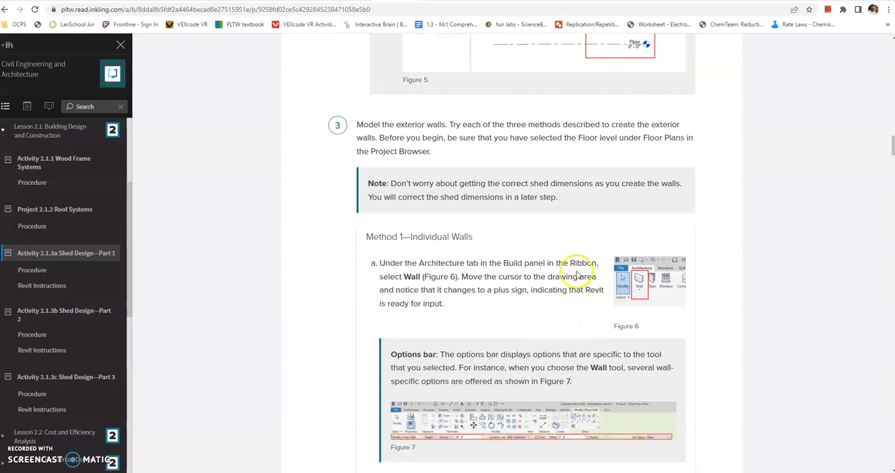
scroll(578, 276, "down", 1)
scroll(513, 378, "down", 1)
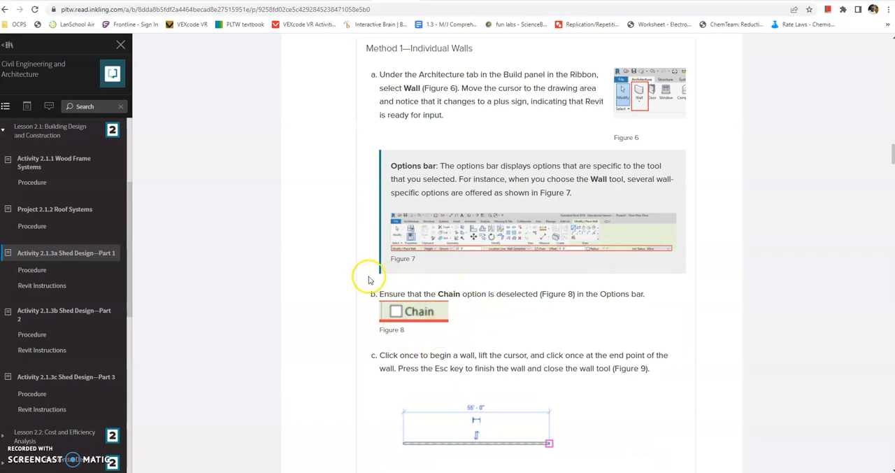
scroll(581, 365, "down", 1)
scroll(583, 364, "down", 4)
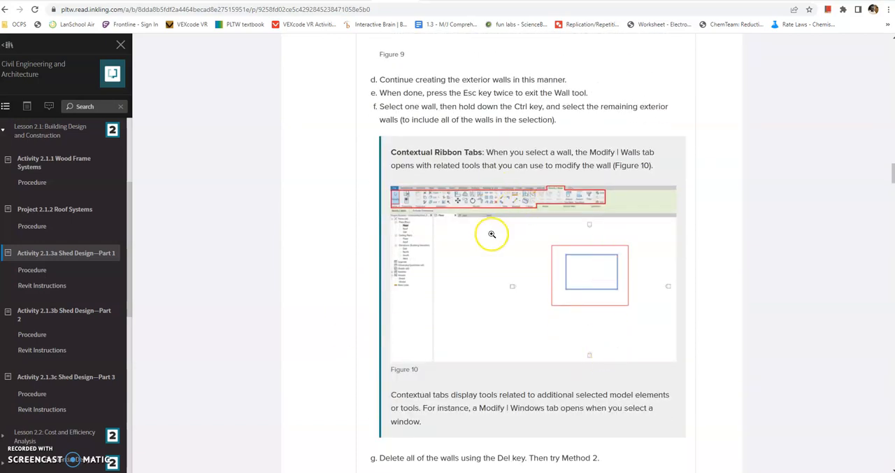
scroll(492, 236, "down", 2)
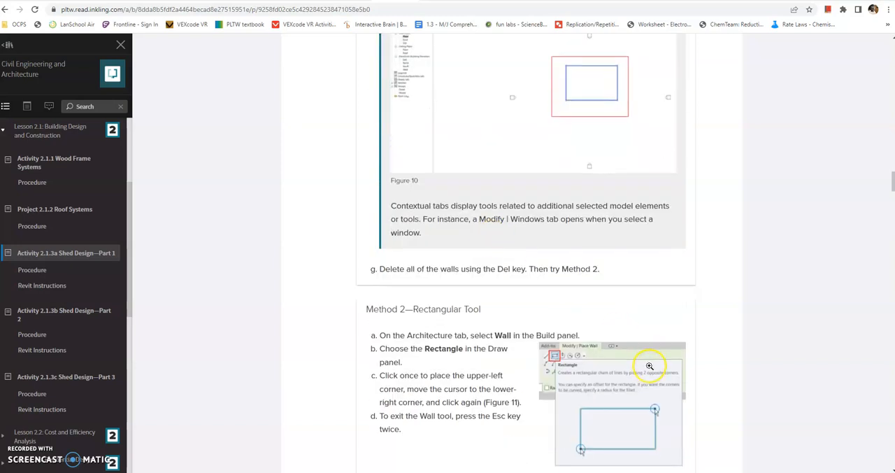
scroll(688, 259, "down", 2)
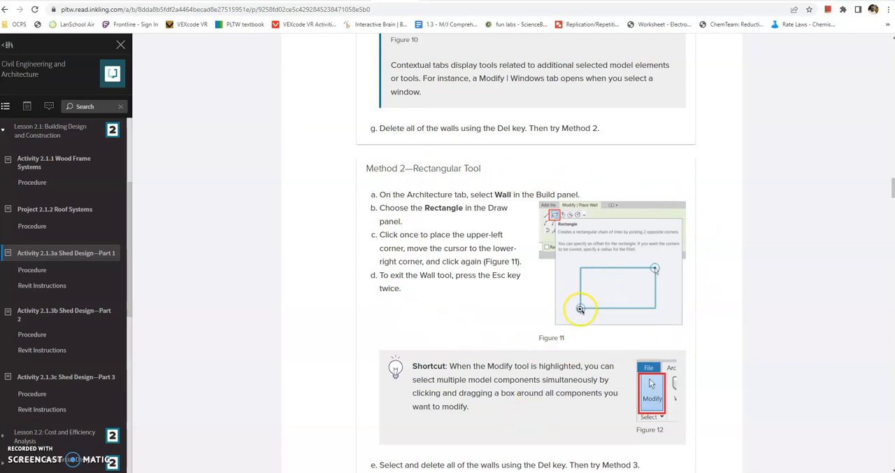
scroll(580, 308, "down", 6)
- Switch to Revit and create a new project from the Imperial-Architectural Template
key("alt+Tab")
left_click(855, 10)
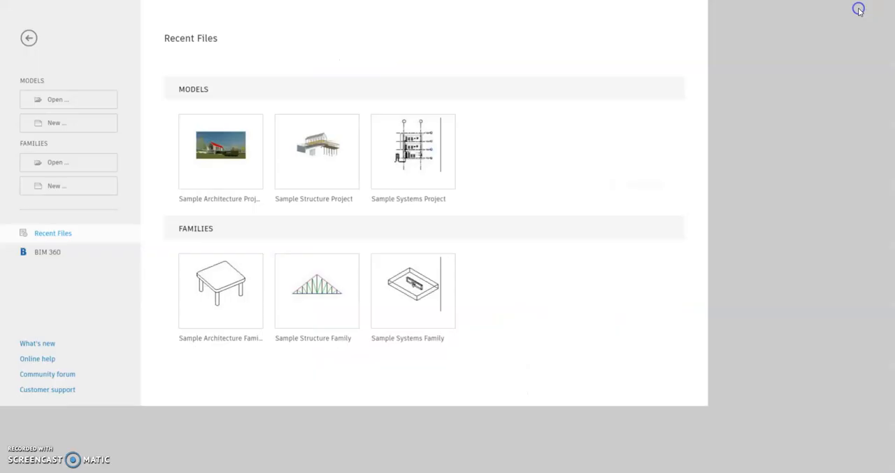
left_click(42, 130)
left_click(444, 218)
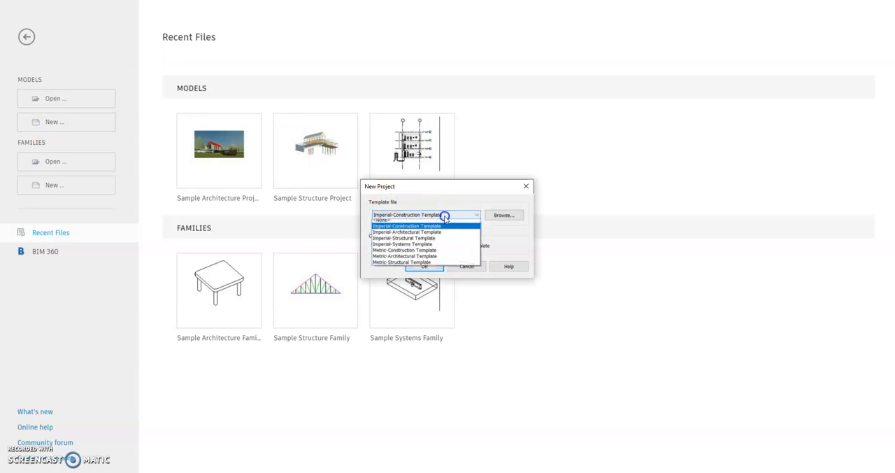
left_click(439, 232)
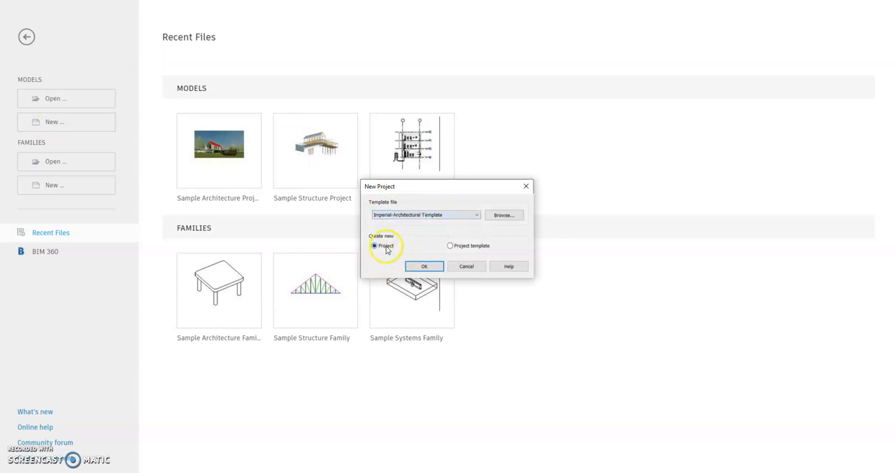
left_click(425, 270)
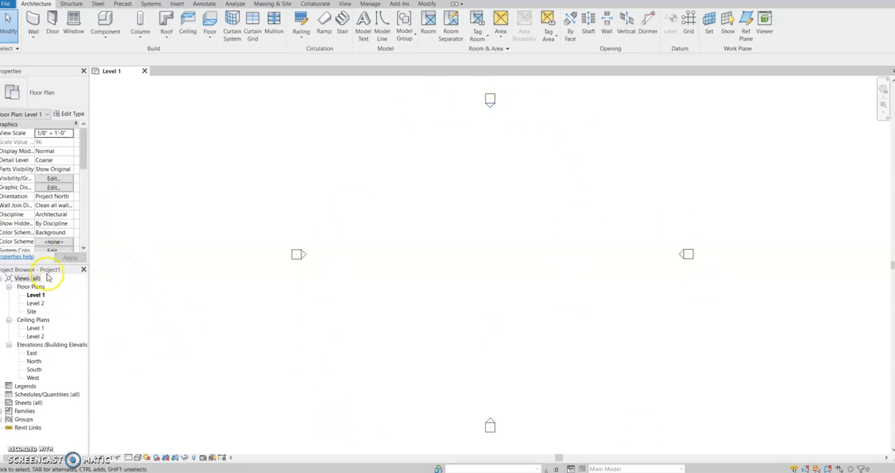
- Dock the Project Browser on the opposite side of the drawing area from Properties, and close and redisplay it
left_click_drag(42, 279, 882, 84)
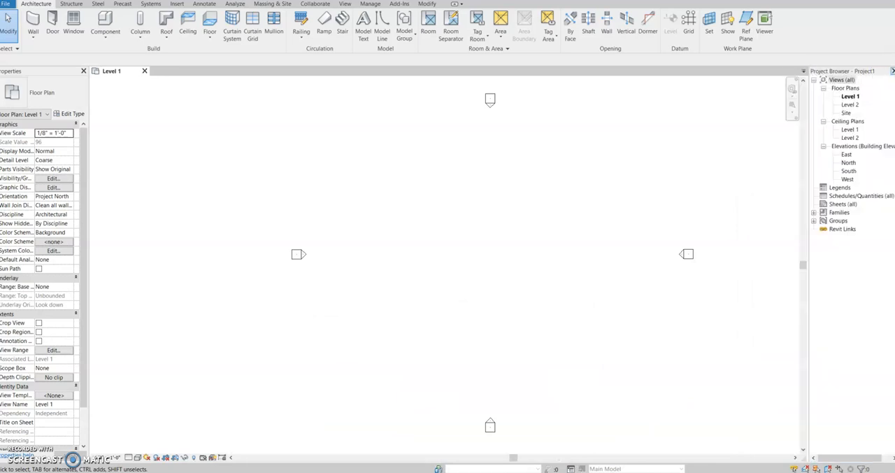
left_click(891, 71)
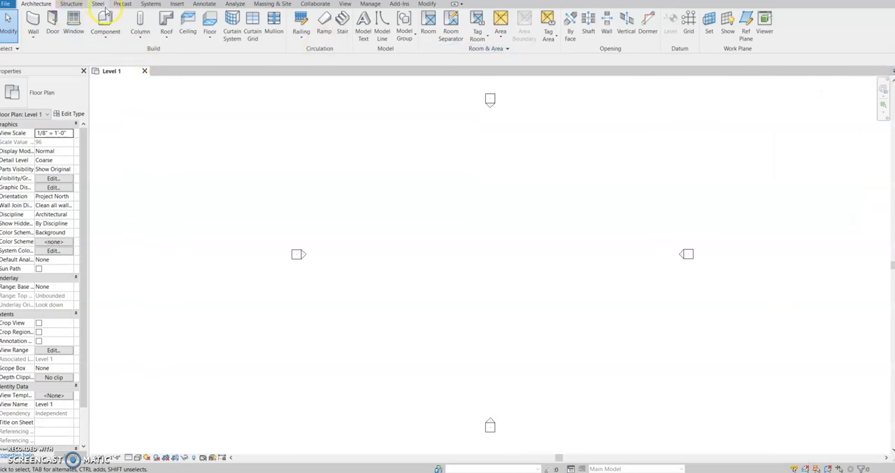
left_click(346, 4)
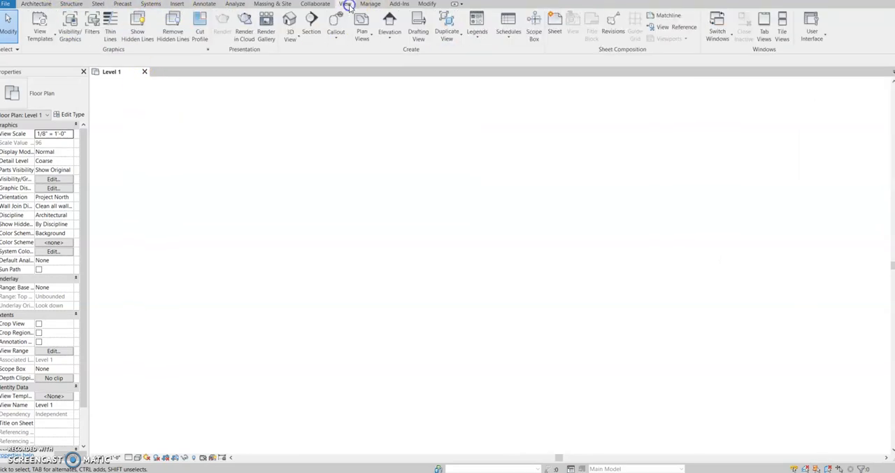
left_click(813, 28)
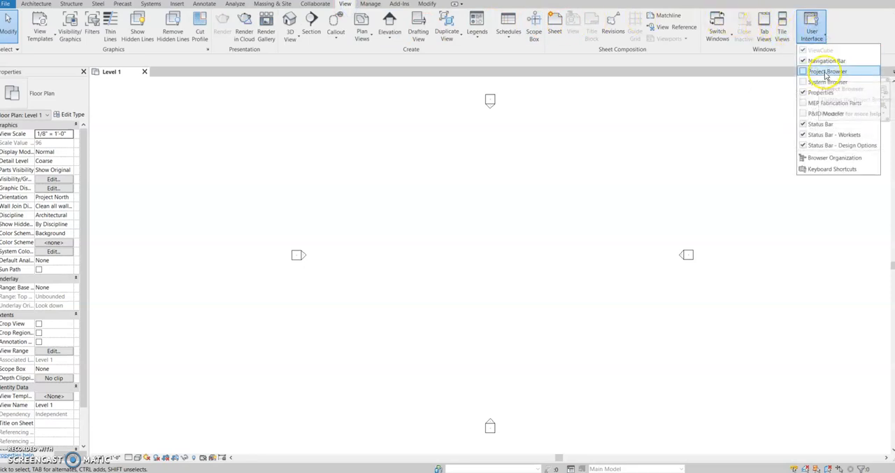
left_click(827, 73)
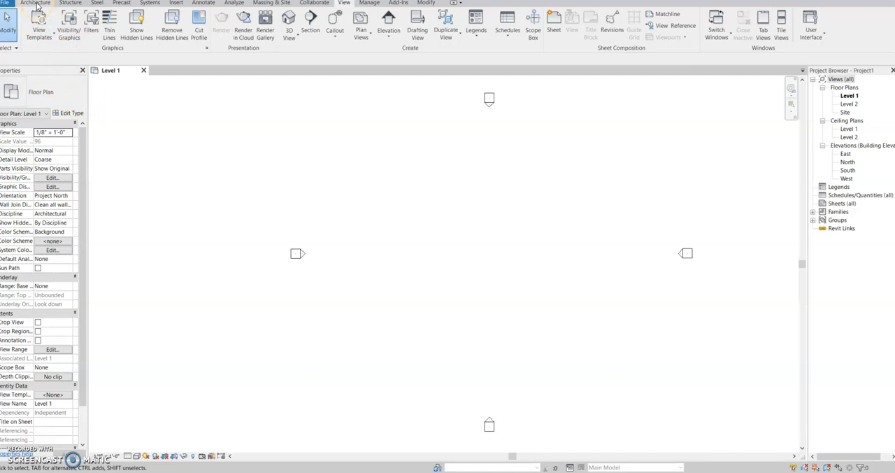
- Start the Wall tool on the Level 1 floor plan with the Rectangle draw option
left_click(37, 4)
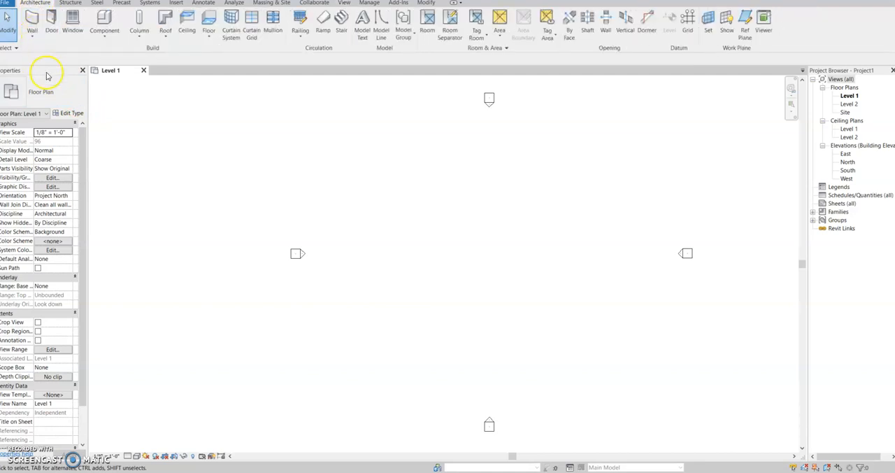
left_click(35, 39)
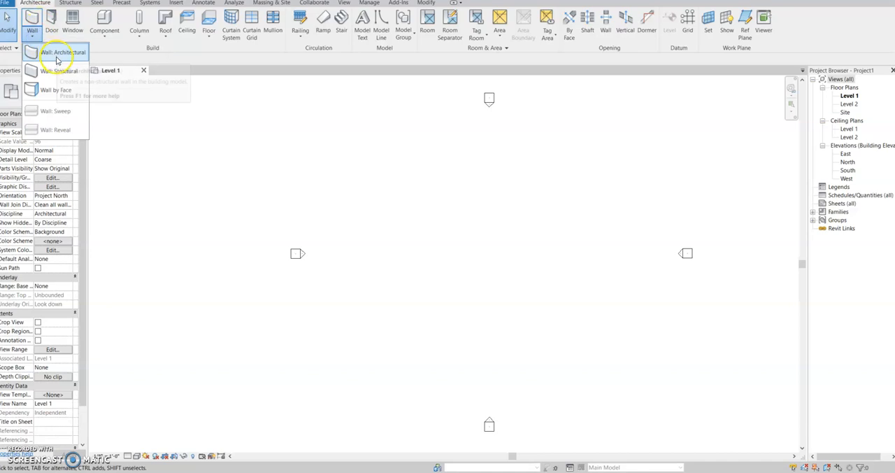
left_click(29, 21)
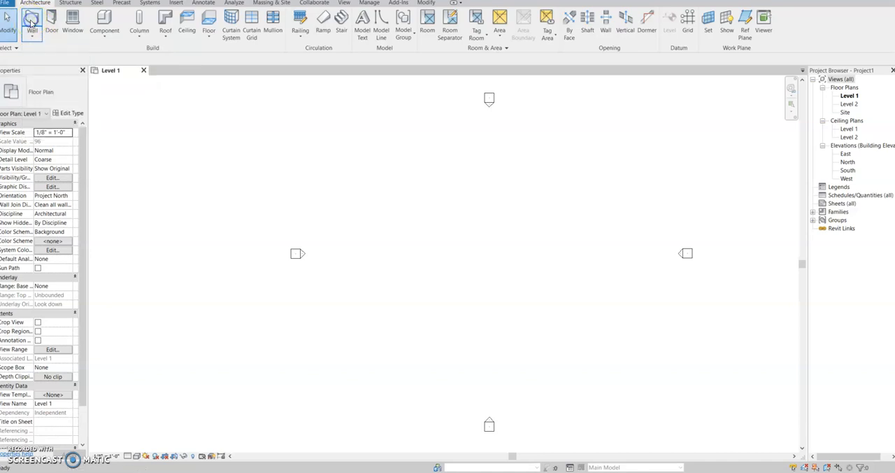
left_click(32, 21)
left_click(476, 360)
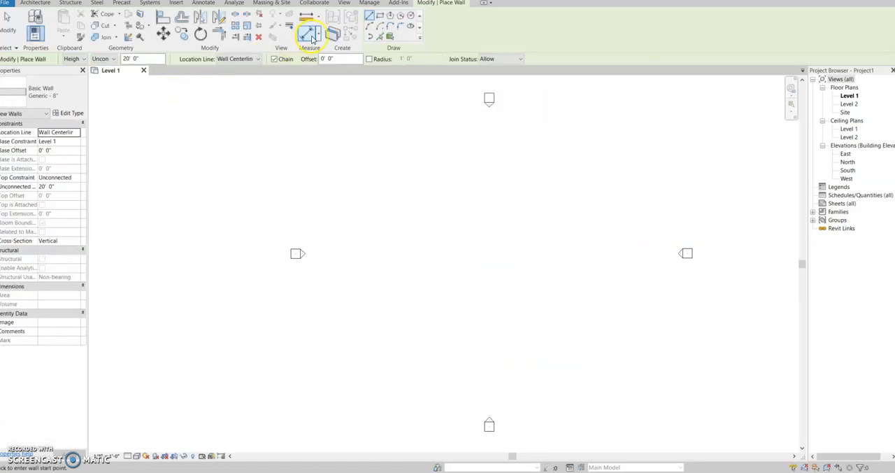
left_click(380, 16)
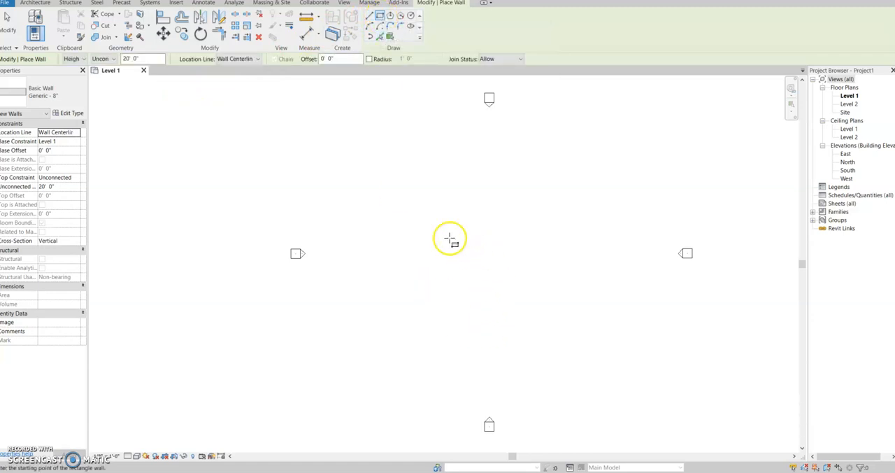
- Choose the Generic - 8" wall type and draw a rectangle of walls about 23 ft wide and 18 ft deep between the elevation markers
left_click(48, 95)
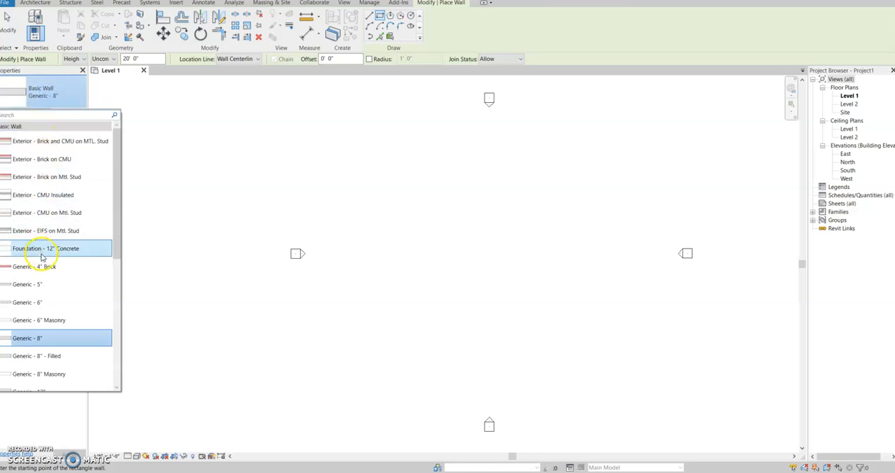
scroll(54, 201, "down", 1)
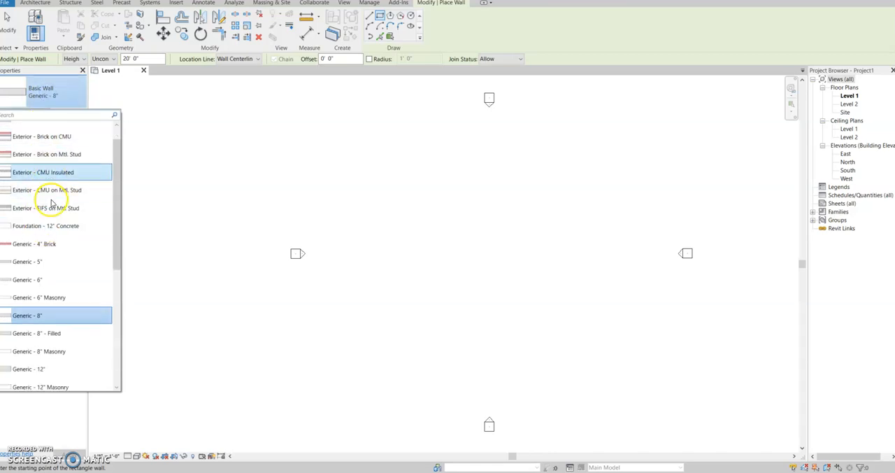
scroll(60, 163, "down", 3)
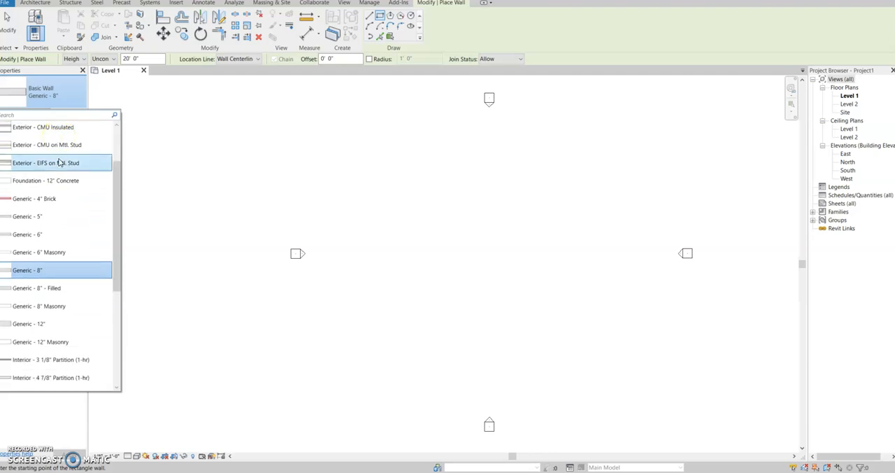
scroll(58, 272, "down", 5)
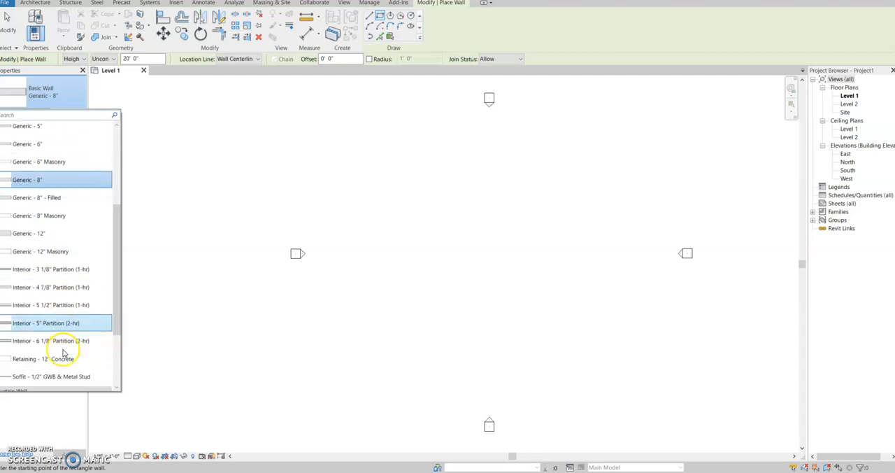
scroll(65, 344, "down", 1)
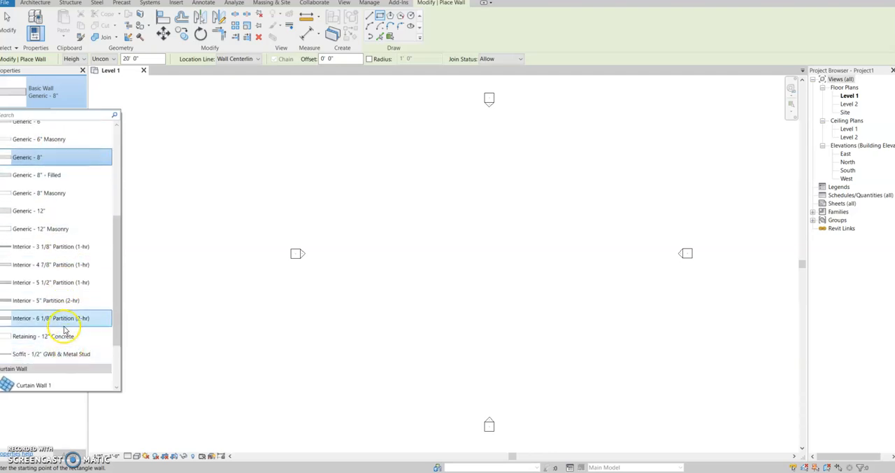
scroll(65, 318, "up", 6)
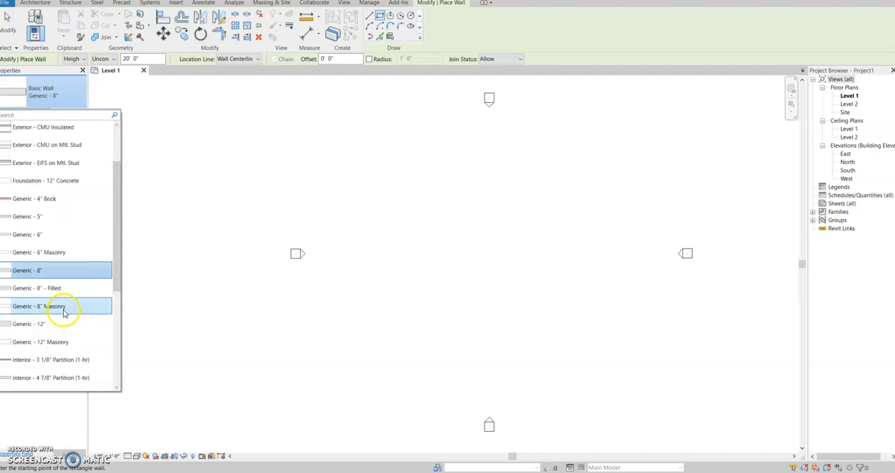
left_click(65, 270)
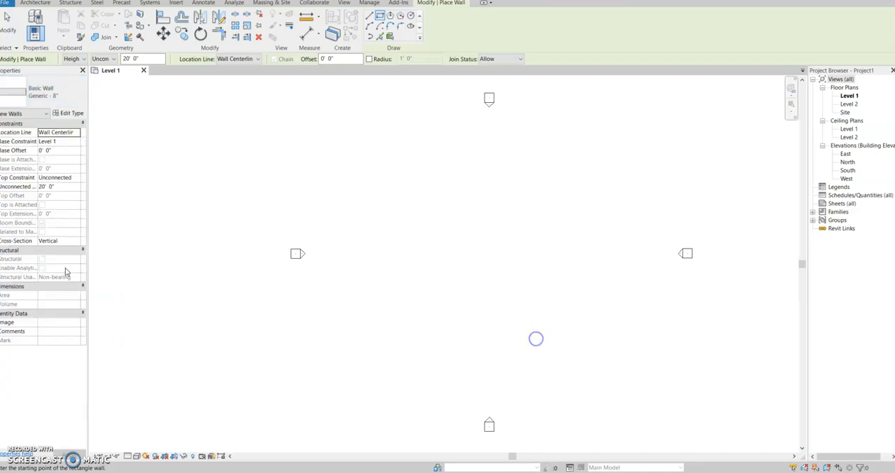
left_click(449, 230)
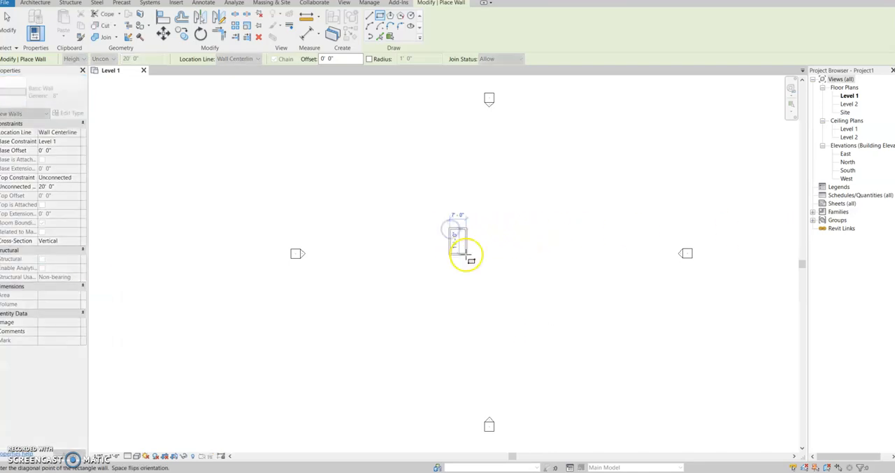
left_click(504, 271)
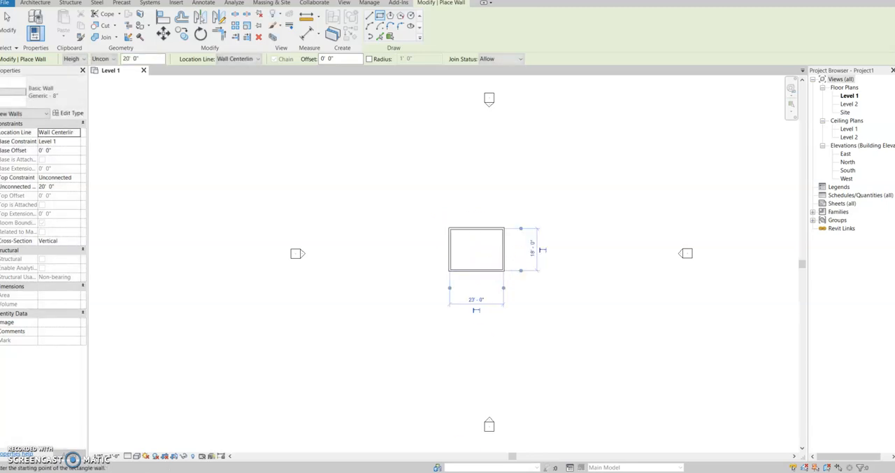
- Switch to the activity page in Chrome and read the shed's constraints for footprint, wall height, brick wall, floor and roof
mouse_move(166, 472)
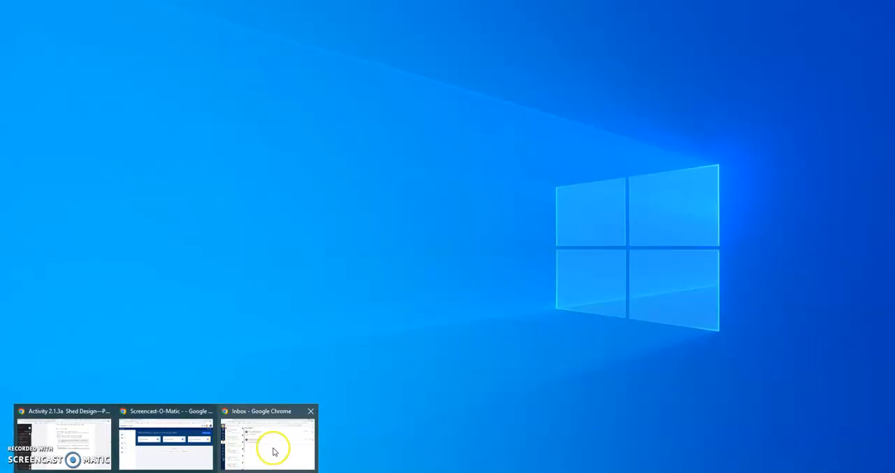
left_click(60, 446)
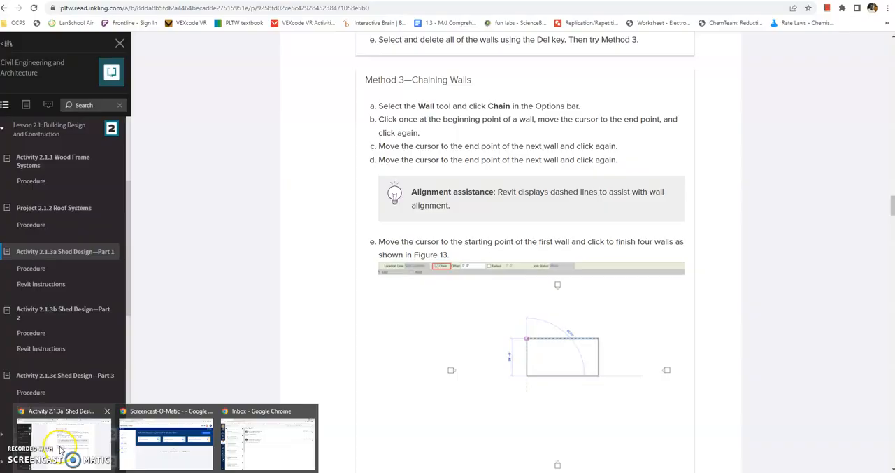
scroll(489, 217, "up", 20)
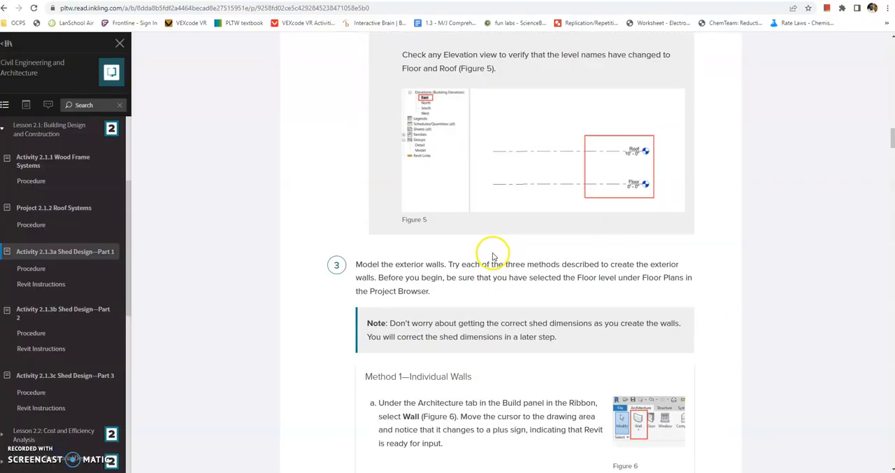
scroll(480, 235, "up", 15)
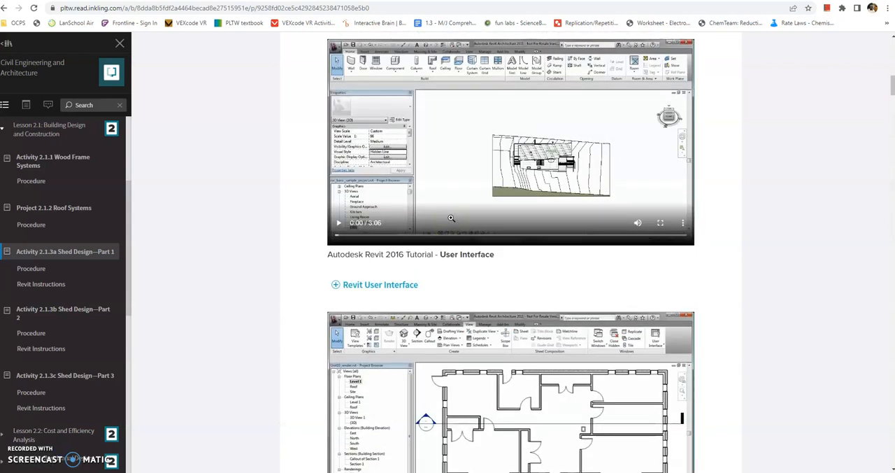
left_click_drag(338, 260, 421, 273)
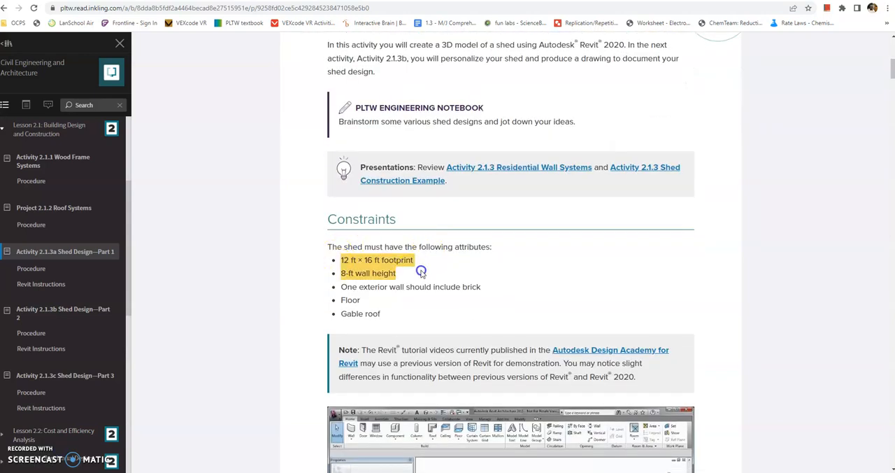
left_click(545, 298)
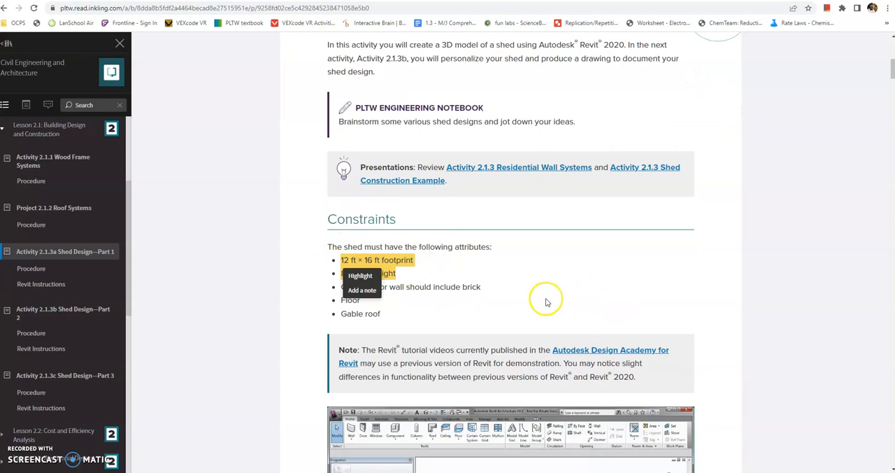
left_click_drag(348, 287, 545, 298)
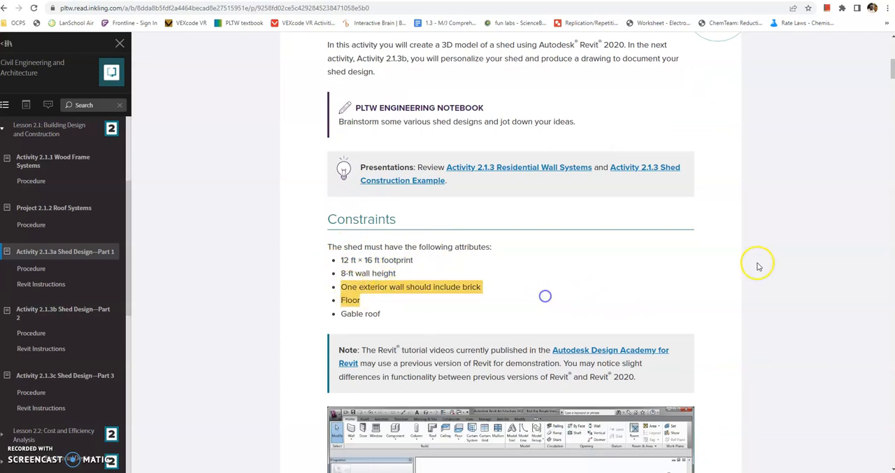
left_click(724, 286)
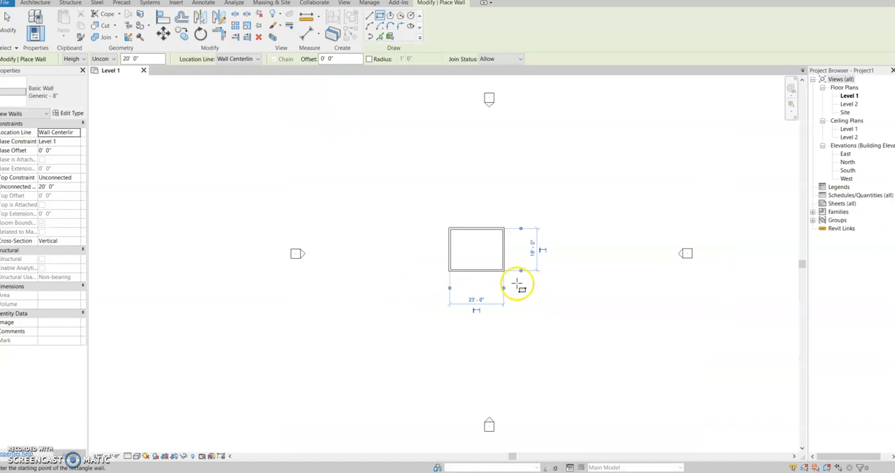
- Return to Revit, leave the Wall tool and set the distance between the east and west walls to 16 ft
scroll(523, 282, "up", 3)
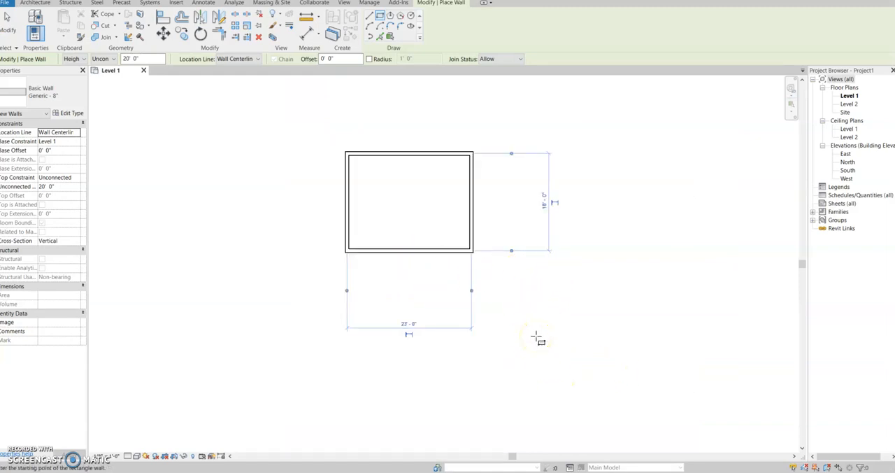
key("Escape")
key("Escape")
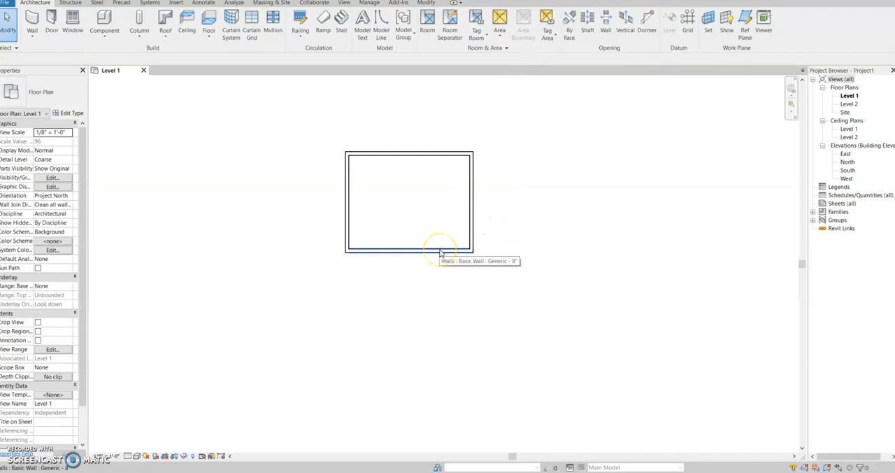
left_click(473, 207)
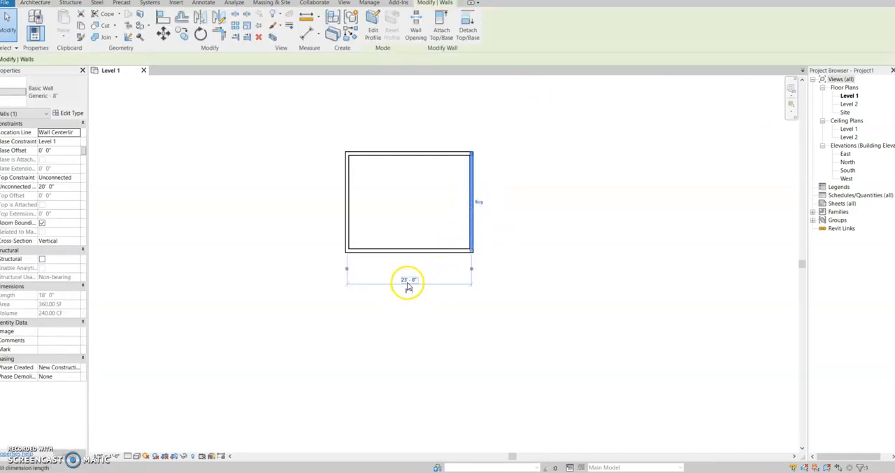
left_click(407, 280)
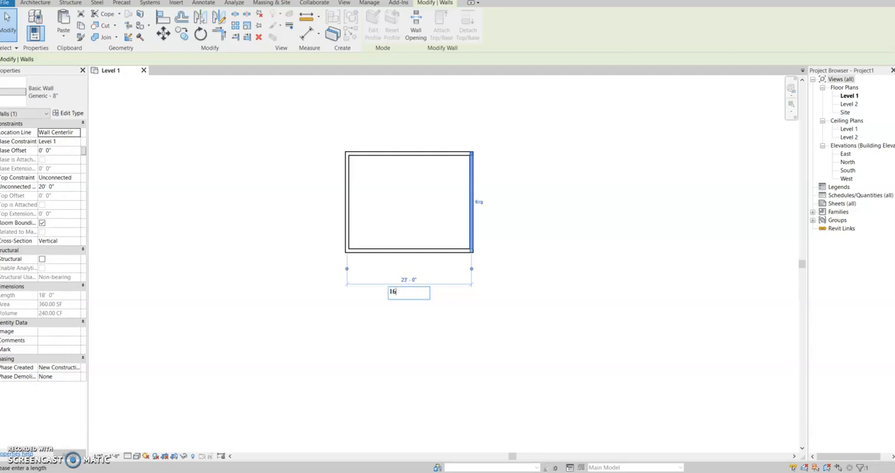
key("Return")
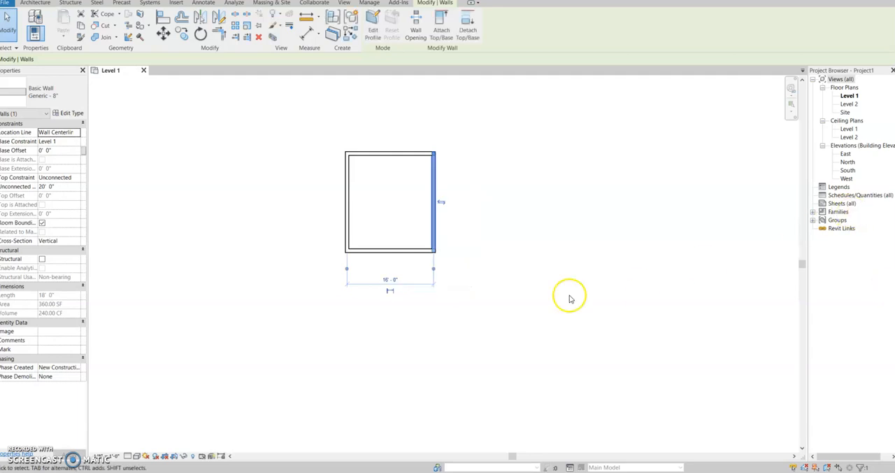
- Set the distance between the north and south walls to 12 ft by moving the south wall
left_click(411, 251)
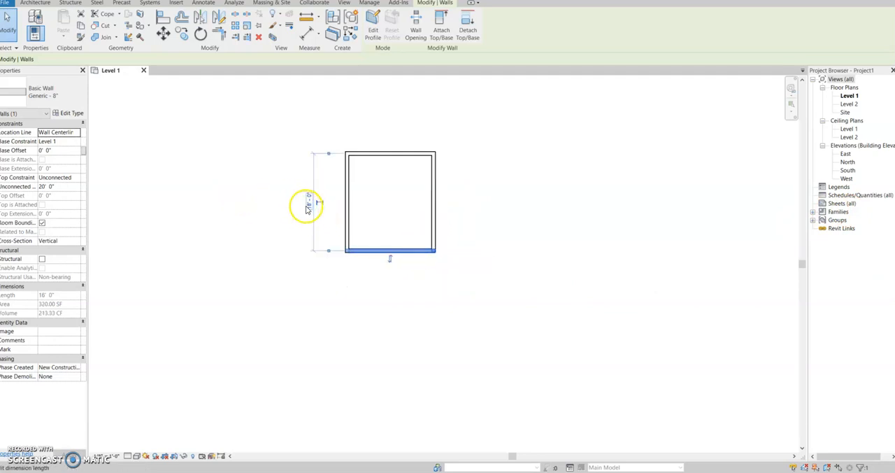
left_click(308, 200)
type("12")
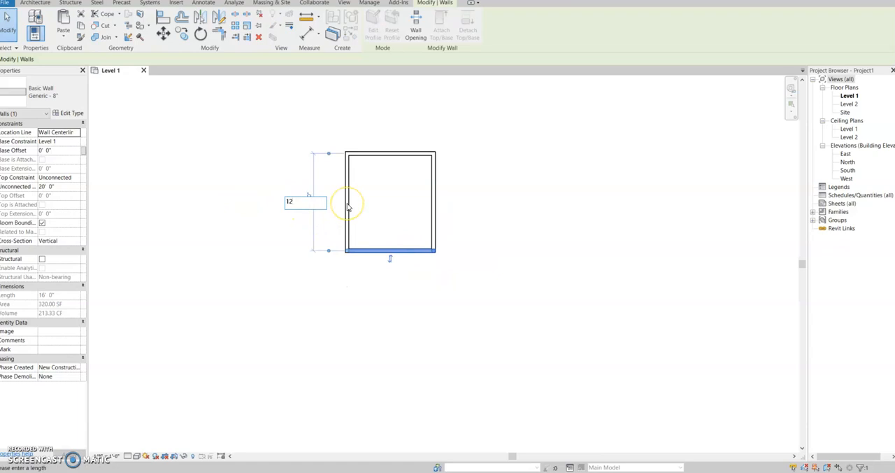
key("Return")
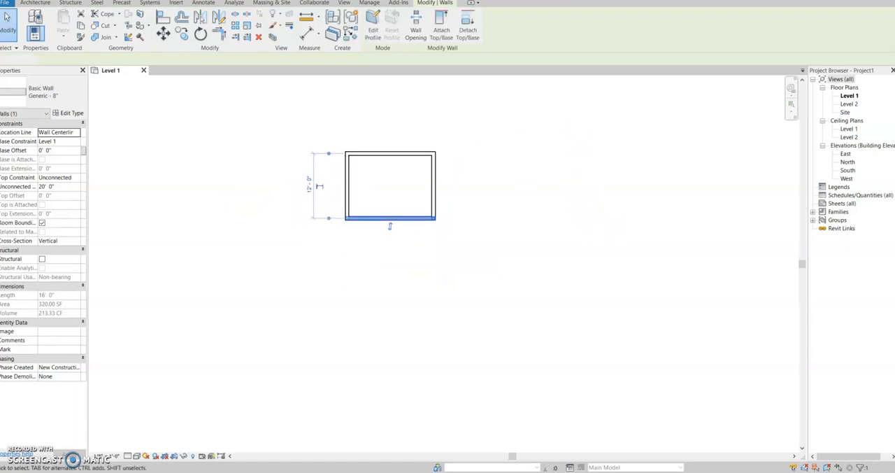
left_click(603, 230)
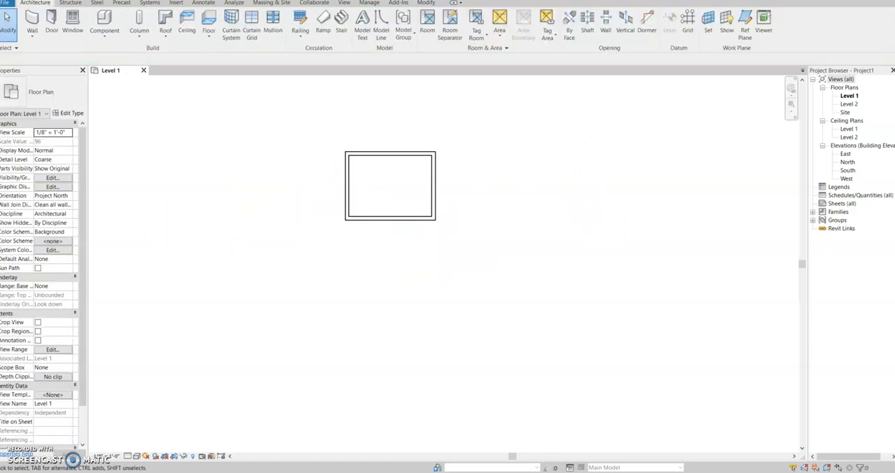
- Inspect where the east wall's dimension is taken from, and measure the south wall's overall length between its outer corners
left_click(434, 190)
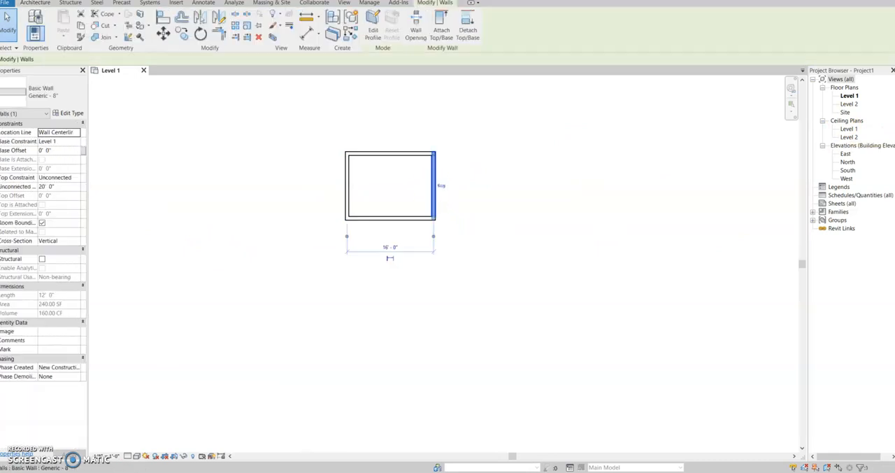
scroll(433, 189, "up", 4)
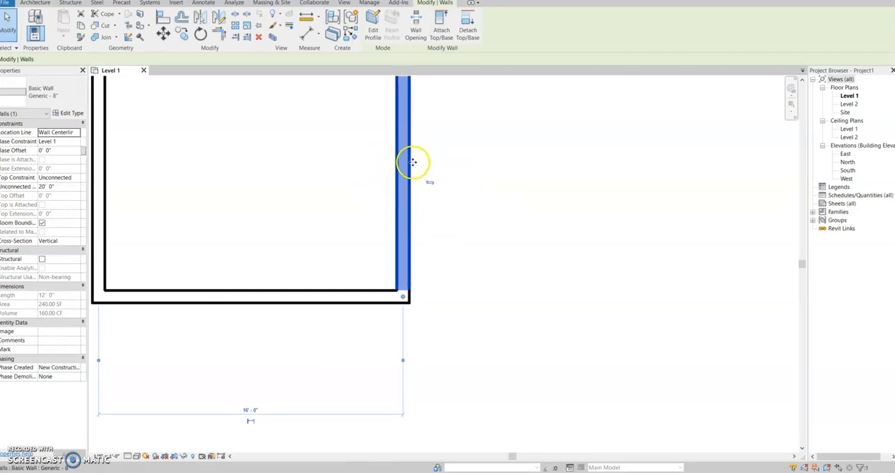
left_click(430, 181)
left_click(378, 183)
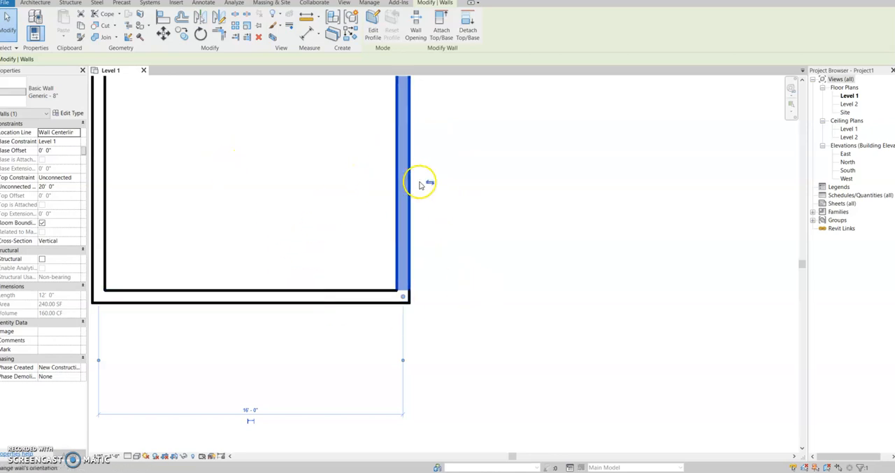
left_click(304, 17)
left_click(94, 302)
left_click(408, 302)
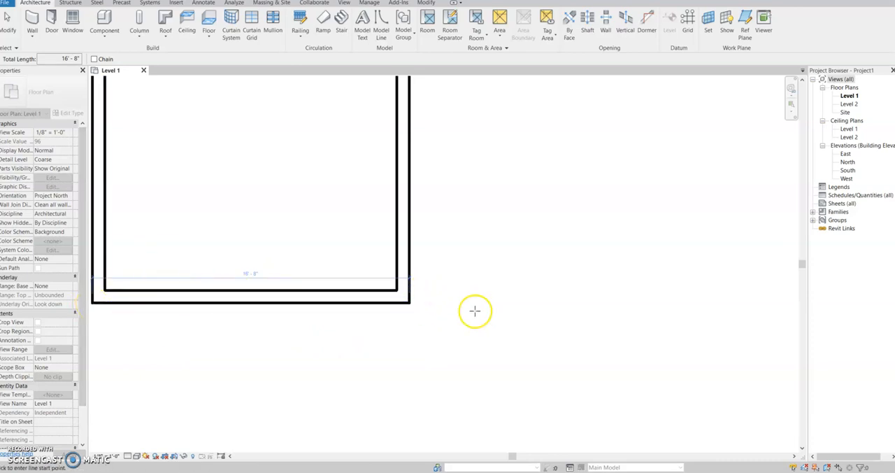
middle_click_drag(511, 303, 632, 372)
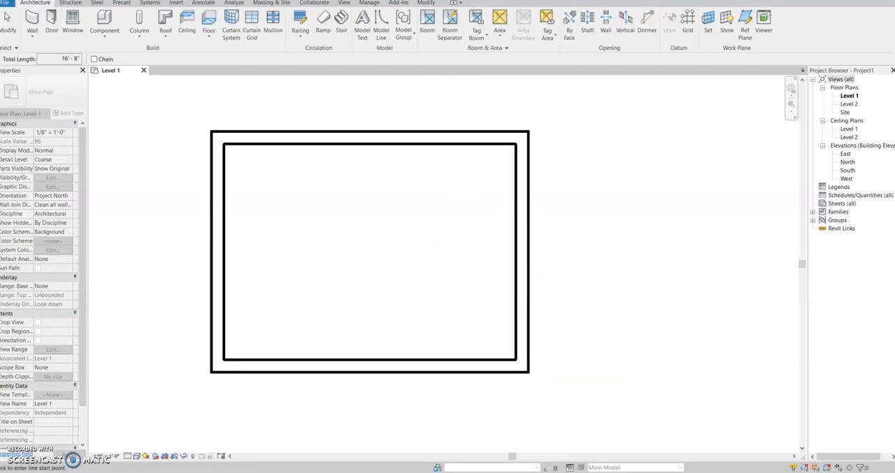
- Start the Wall tool and examine its location line choices, such as Wall Centerline and Finish Face: Exterior, and its height setting
left_click(32, 21)
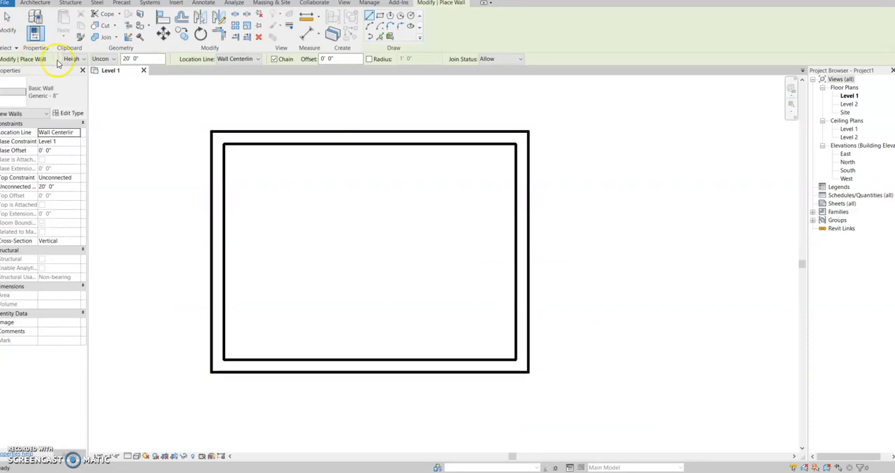
left_click(243, 62)
left_click(245, 84)
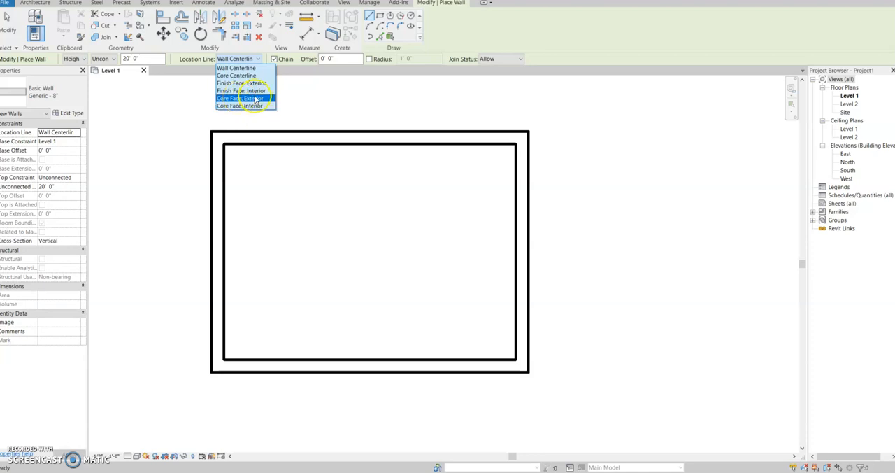
left_click(248, 83)
left_click(246, 84)
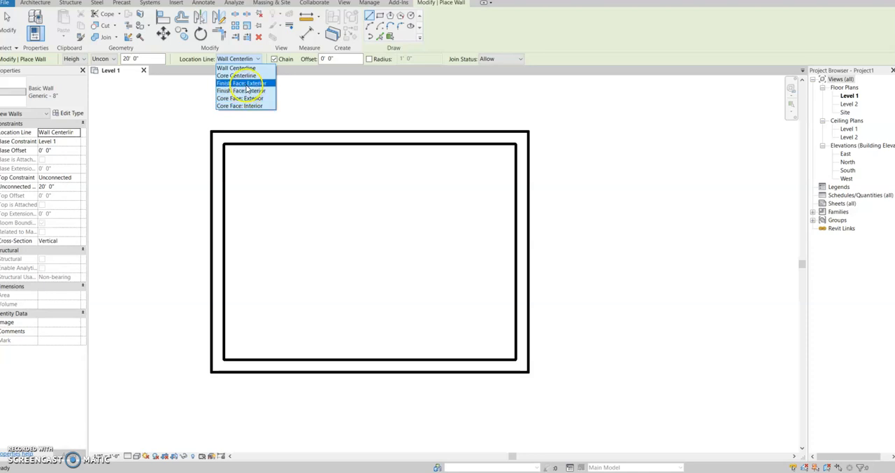
left_click(160, 126)
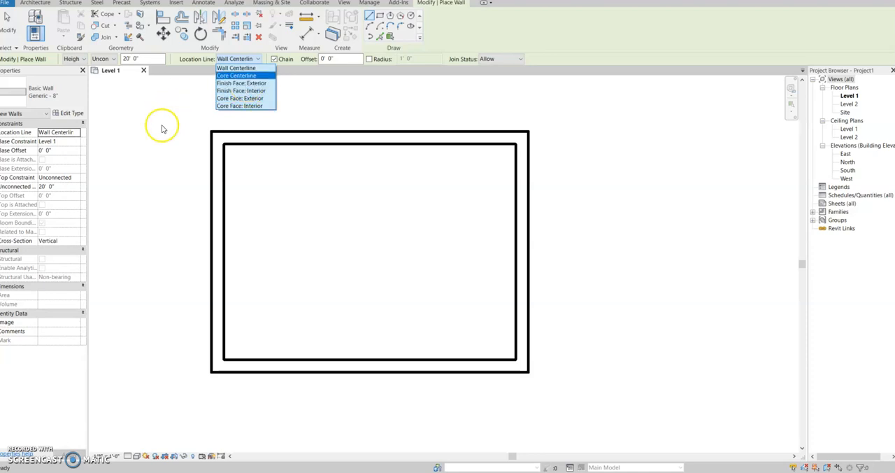
left_click(131, 58)
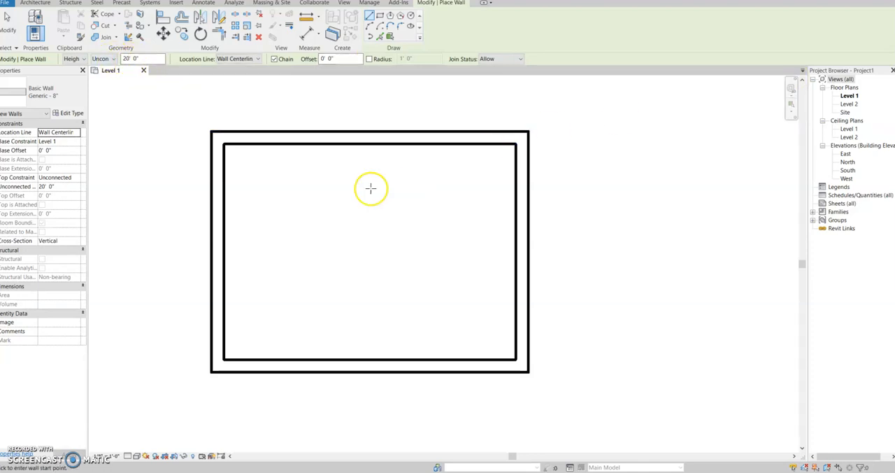
- In the East elevation, rename the Level 1 floor plan to Floor, along with its corresponding level and views
double_click(845, 153)
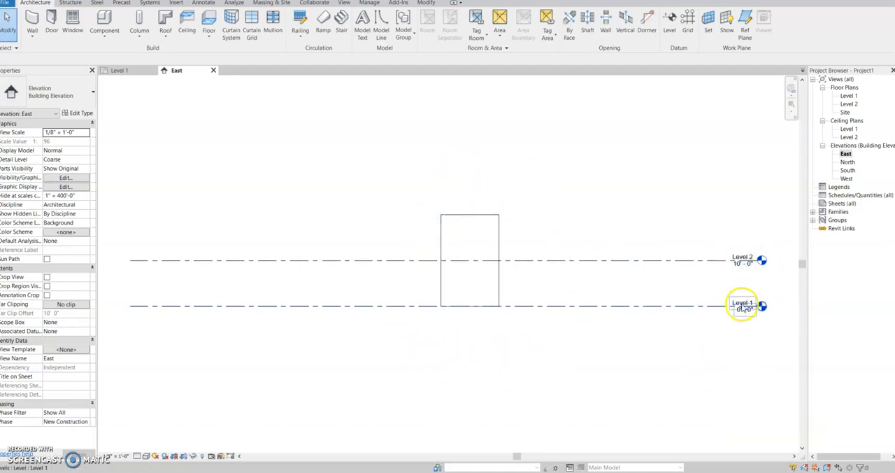
left_click(849, 96)
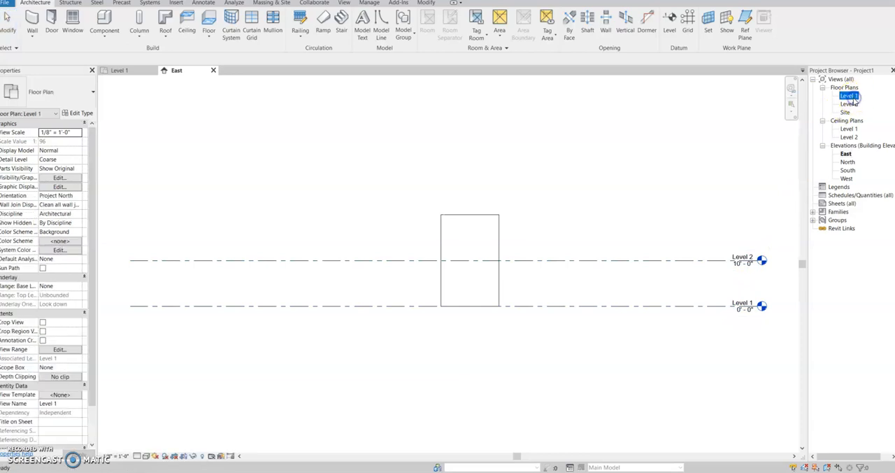
right_click(851, 102)
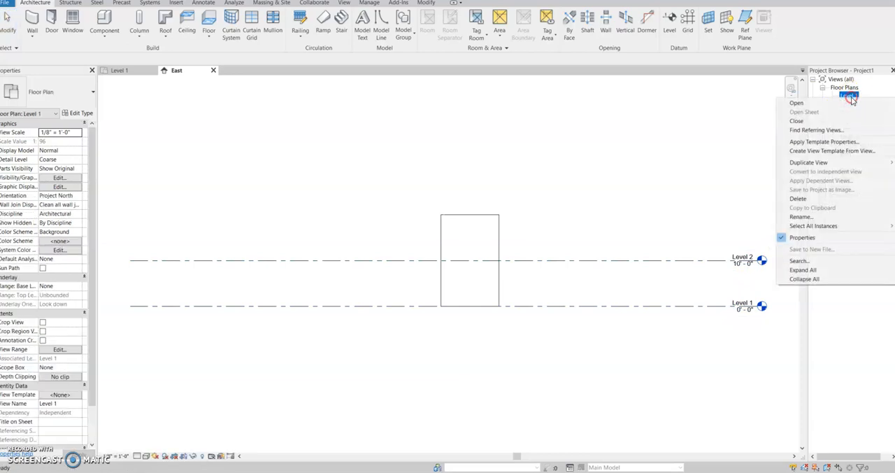
left_click(808, 217)
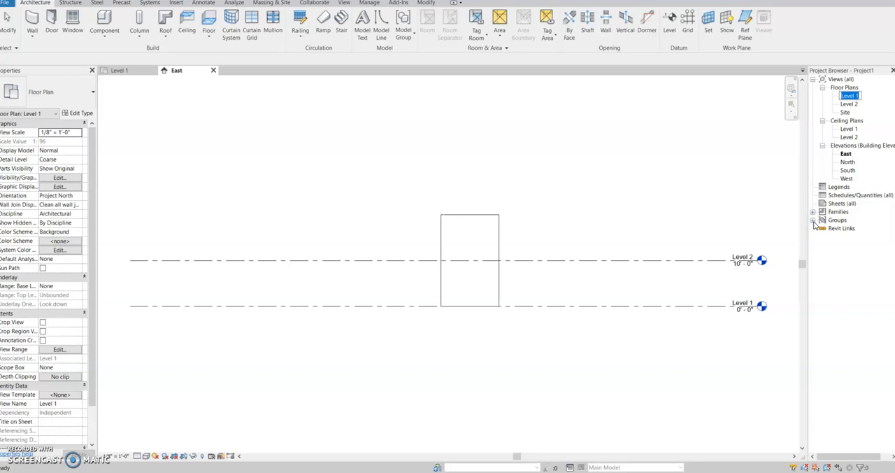
key("Return")
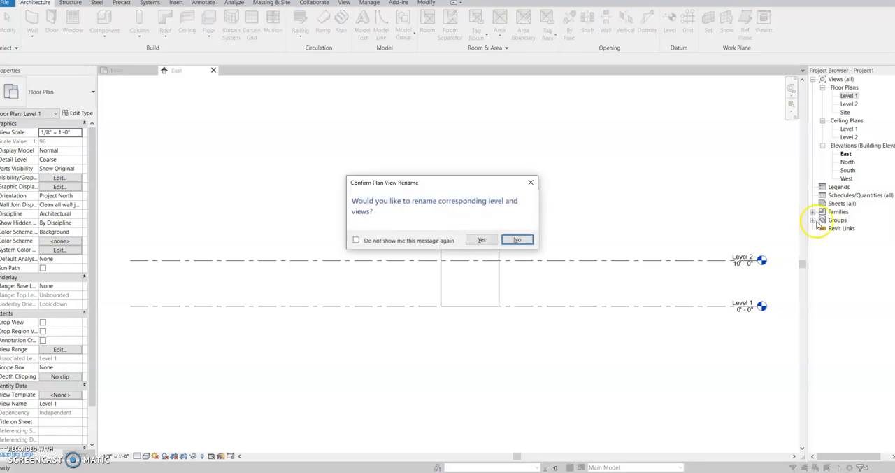
left_click(481, 239)
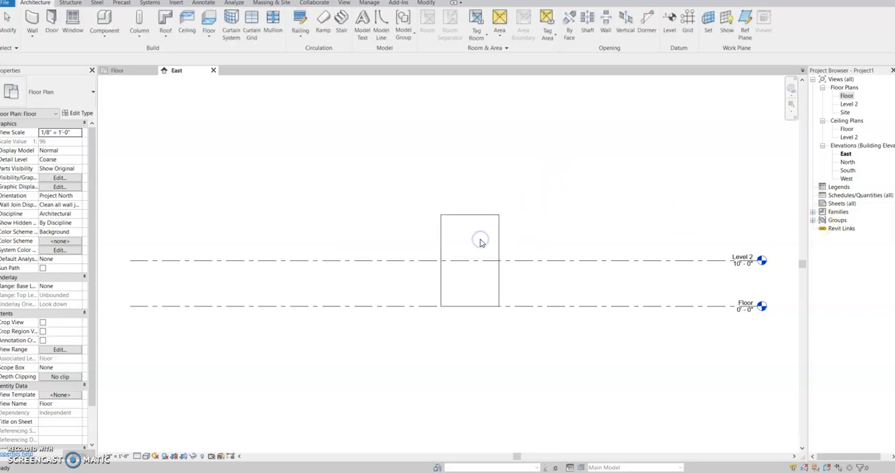
- Rename the Level 2 floor plan to Roof, along with its corresponding level and views
double_click(849, 104)
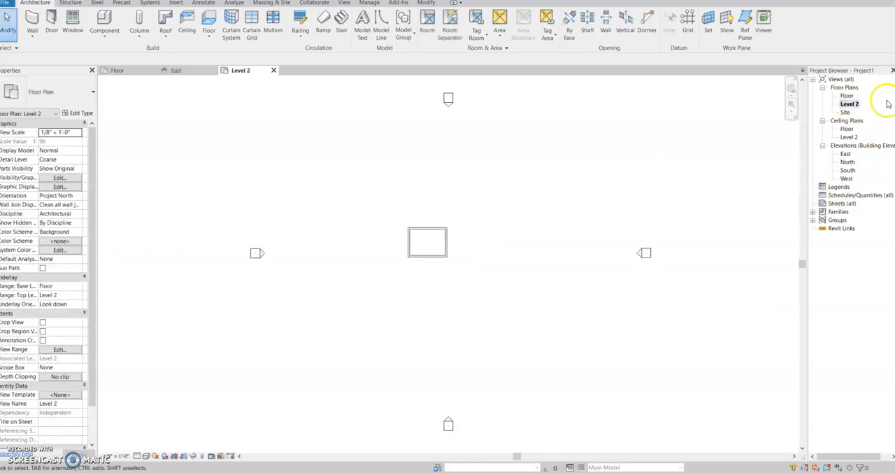
left_click(273, 71)
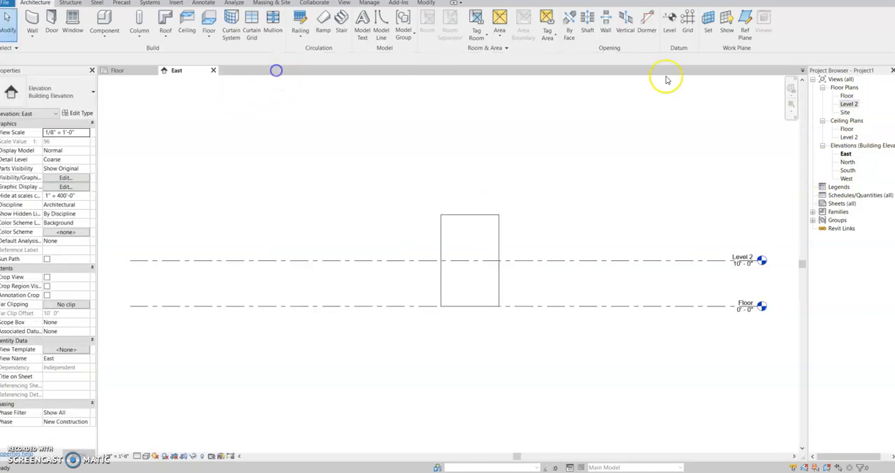
right_click(848, 104)
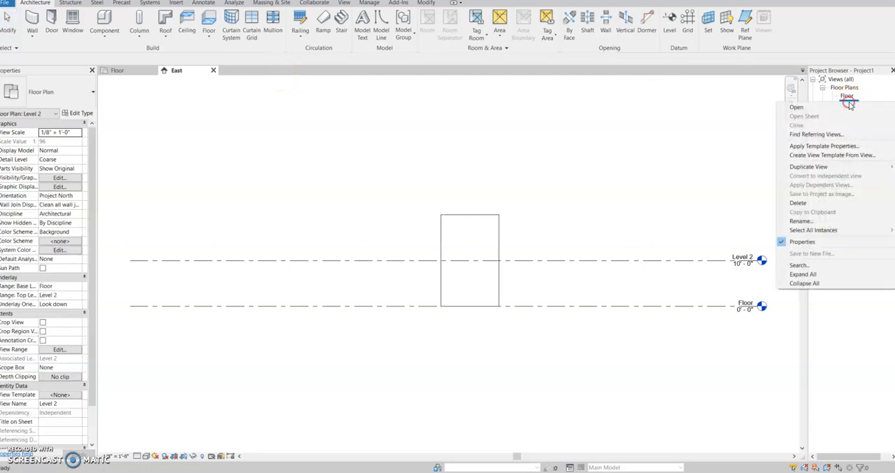
left_click(801, 221)
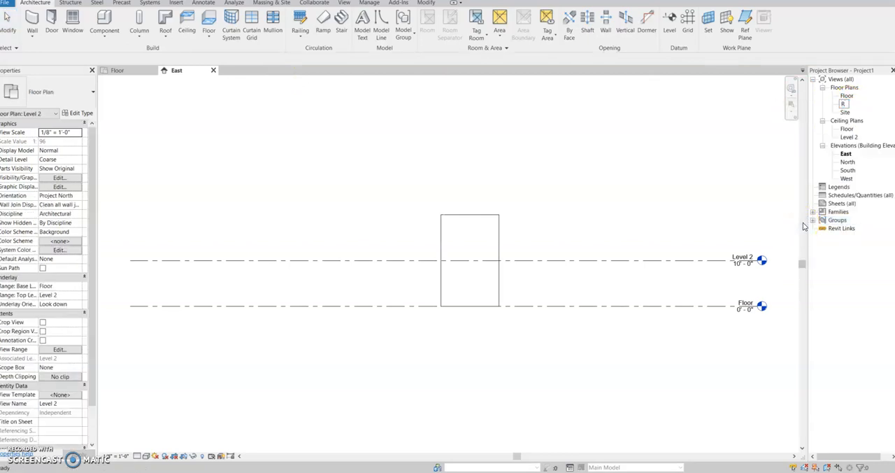
key("Return")
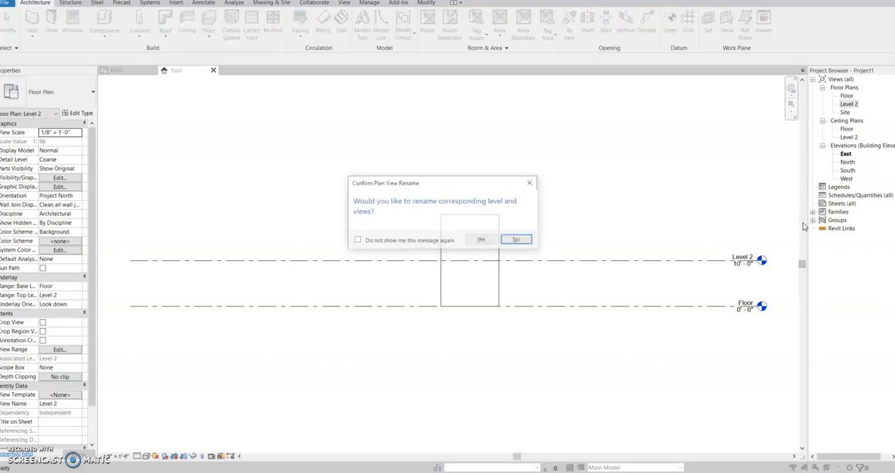
left_click(481, 240)
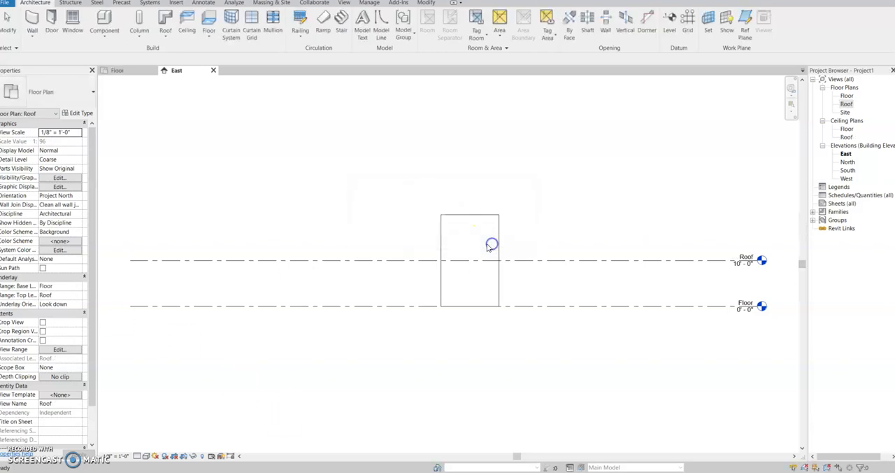
- Set the Roof level's elevation to 8 ft in the East elevation
left_click(742, 264)
left_click(742, 264)
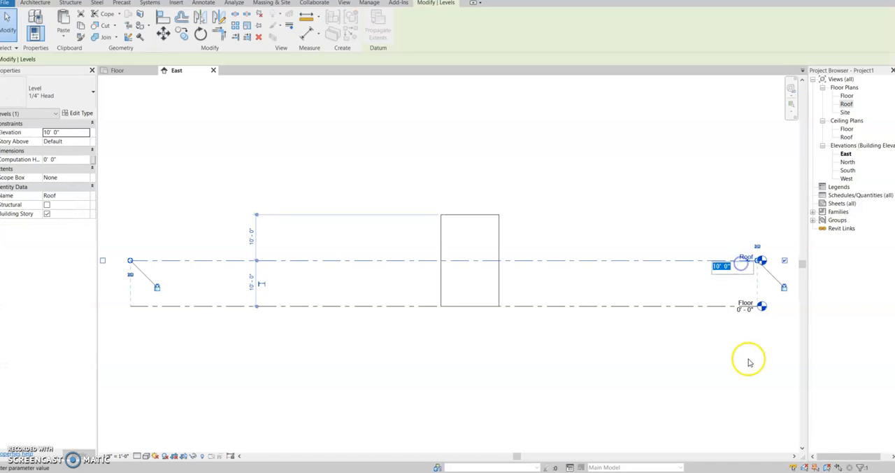
type("8")
key("Return")
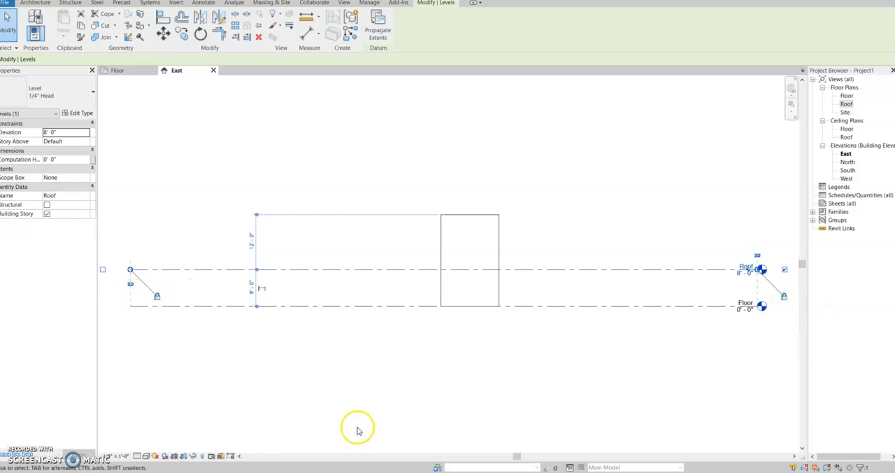
left_click(399, 392)
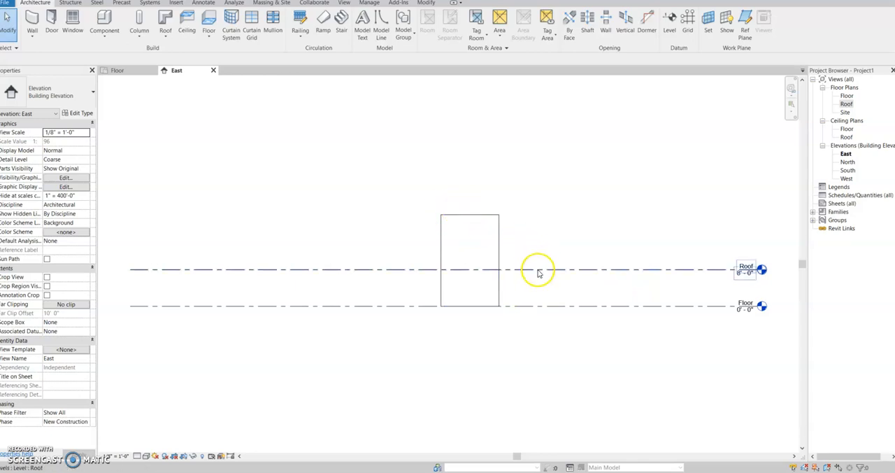
- Lower the tops of the east and west walls to the Roof level at 8 ft
left_click(469, 218)
left_click_drag(472, 210, 473, 222)
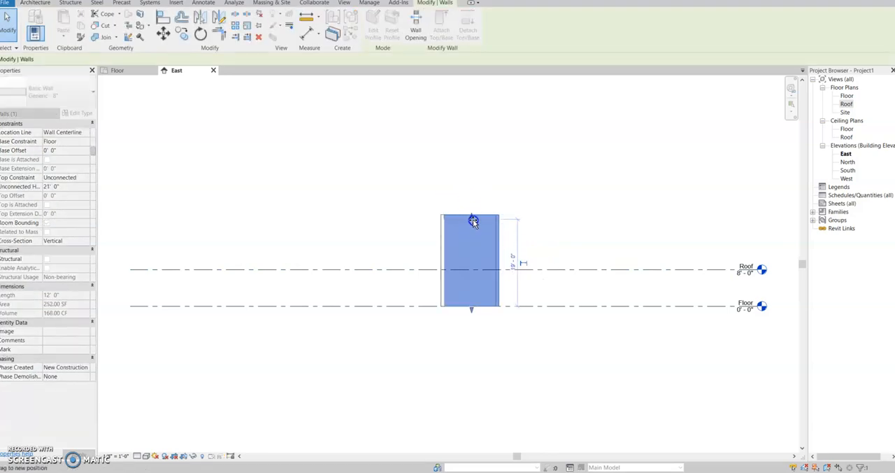
left_click_drag(473, 264, 471, 270)
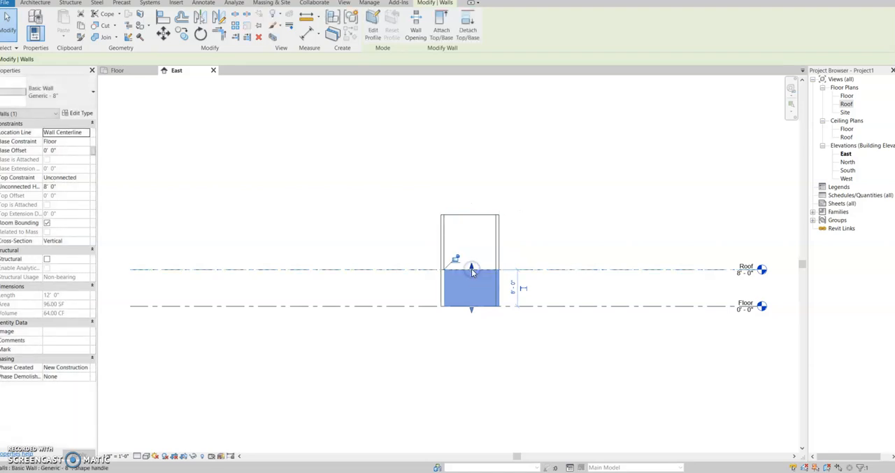
left_click(468, 220)
left_click(474, 216)
left_click_drag(469, 210, 468, 269)
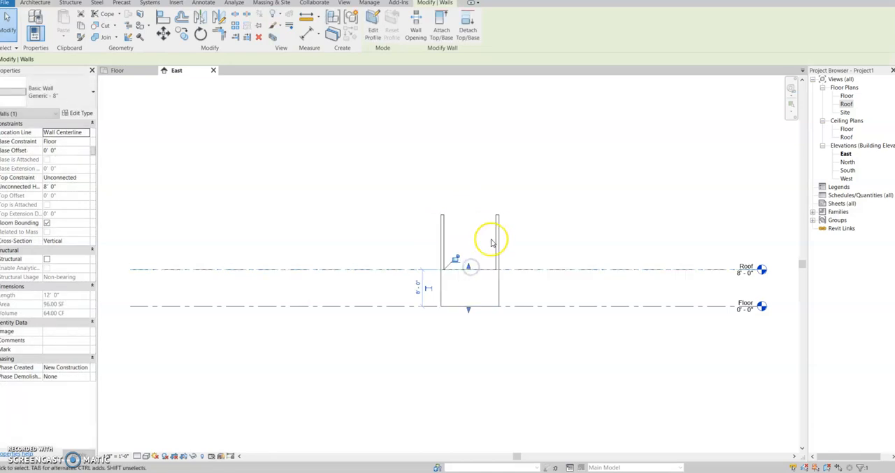
- Lower the tops of the north and south walls to the Roof level as well
left_click(496, 224)
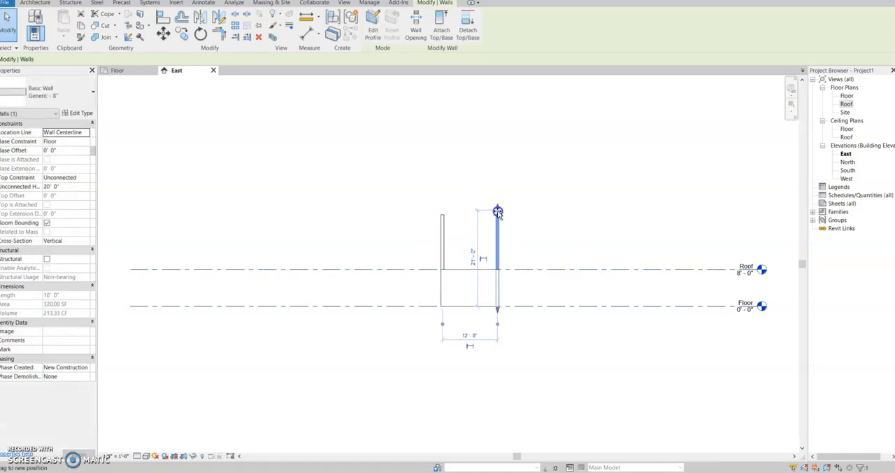
left_click_drag(502, 263, 498, 267)
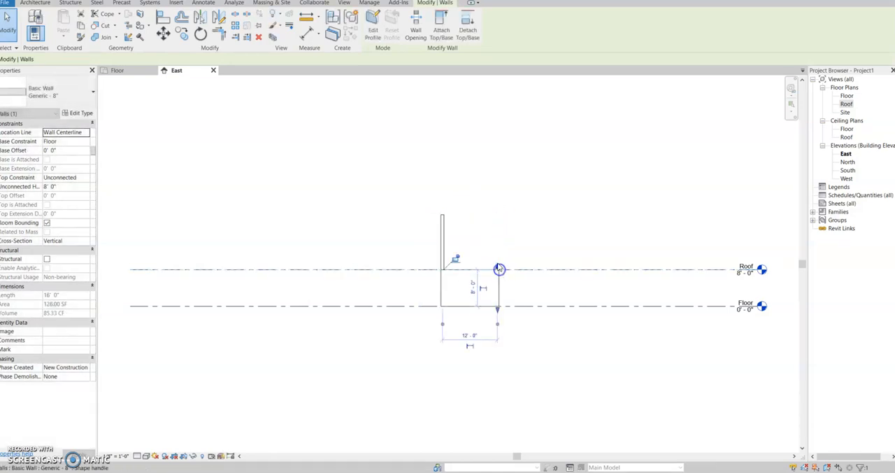
left_click(442, 219)
left_click_drag(442, 213, 444, 273)
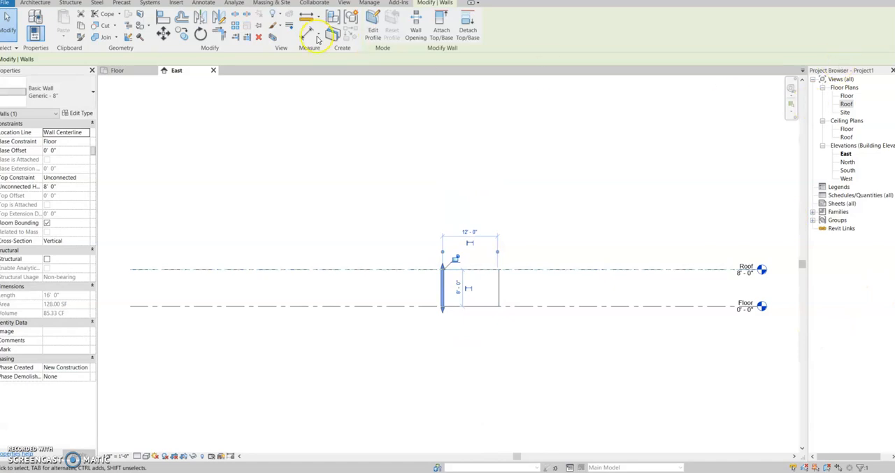
- Open the default 3D view and inspect the shed's four walls up close
left_click(118, 71)
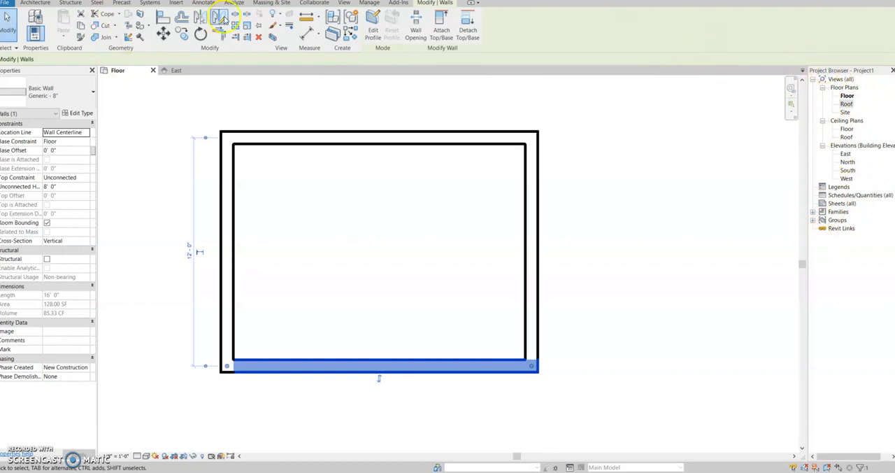
left_click(342, 3)
left_click(288, 21)
scroll(409, 213, "up", 6)
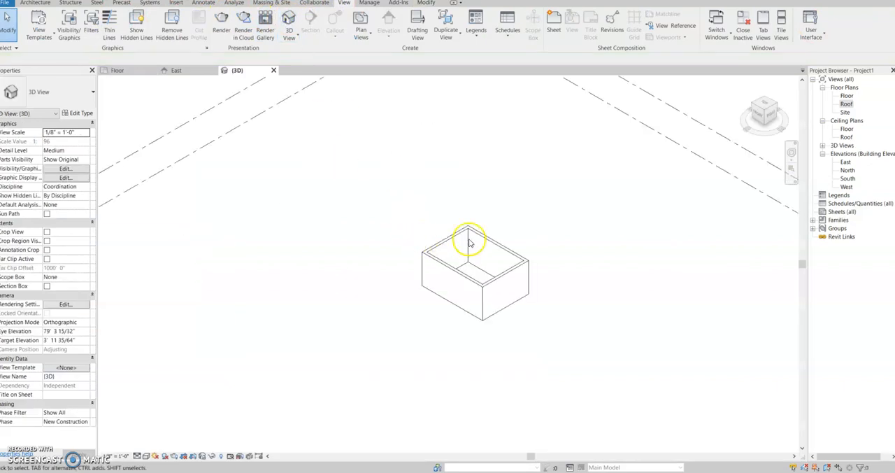
middle_click_drag(448, 404, 464, 371)
scroll(464, 371, "up", 1)
scroll(464, 371, "down", 1)
- Set the 3D view's detail level to Fine and its visual style to Realistic
left_click(138, 455)
left_click(144, 443)
left_click(146, 456)
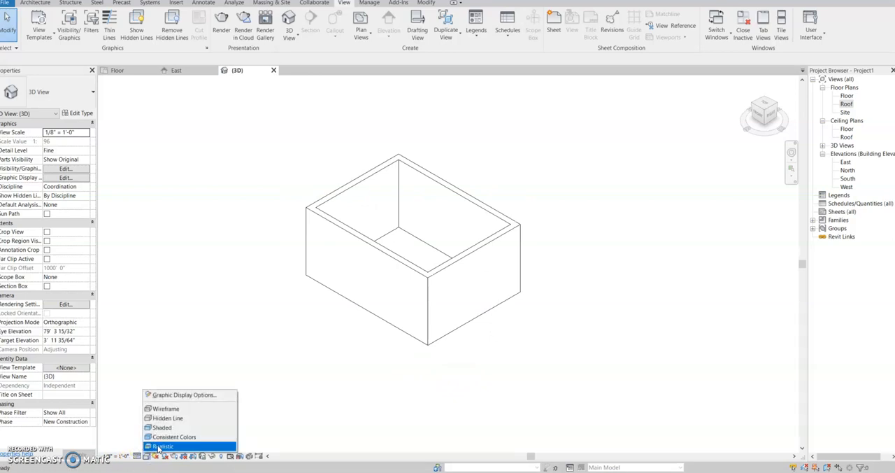
left_click(161, 446)
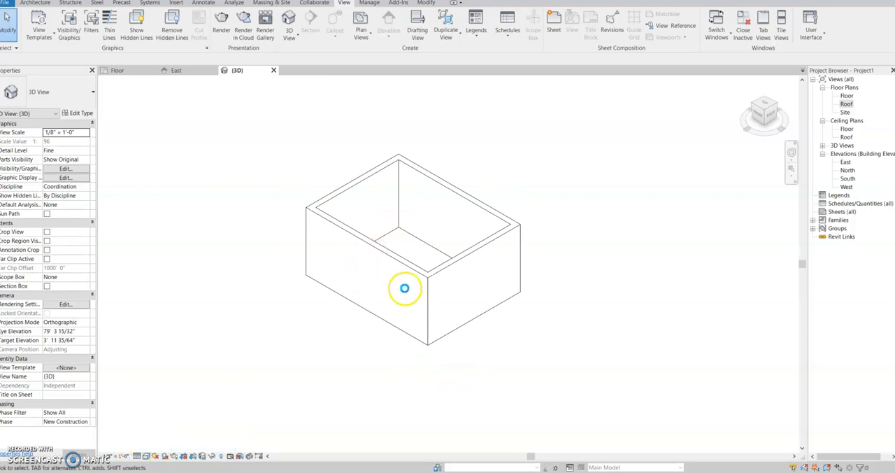
scroll(404, 290, "up", 3)
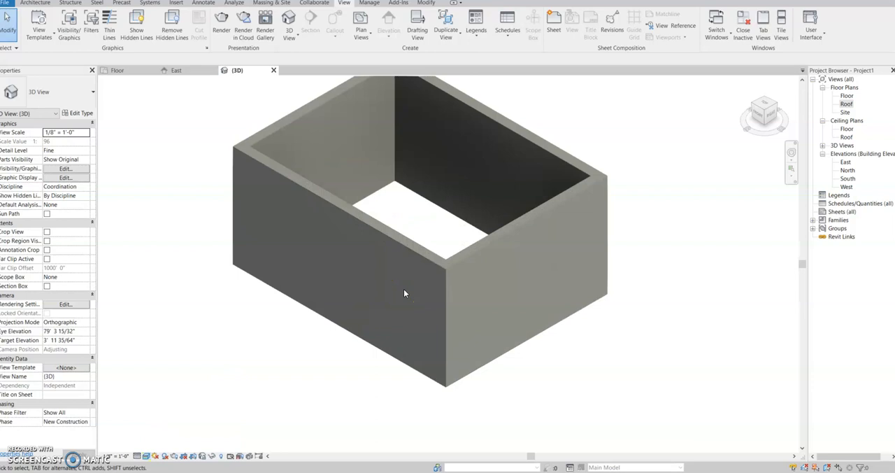
scroll(403, 289, "down", 3)
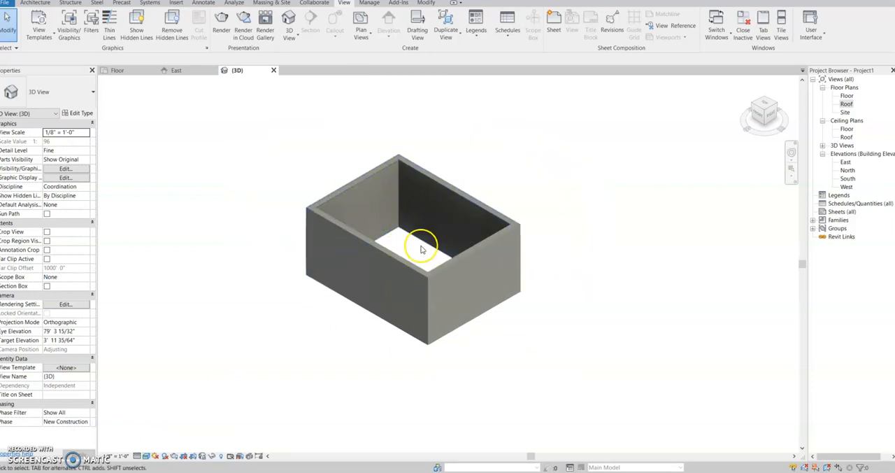
- Start an architectural floor in the Floor plan view and pick the outer faces of all four walls as its boundary
left_click(35, 4)
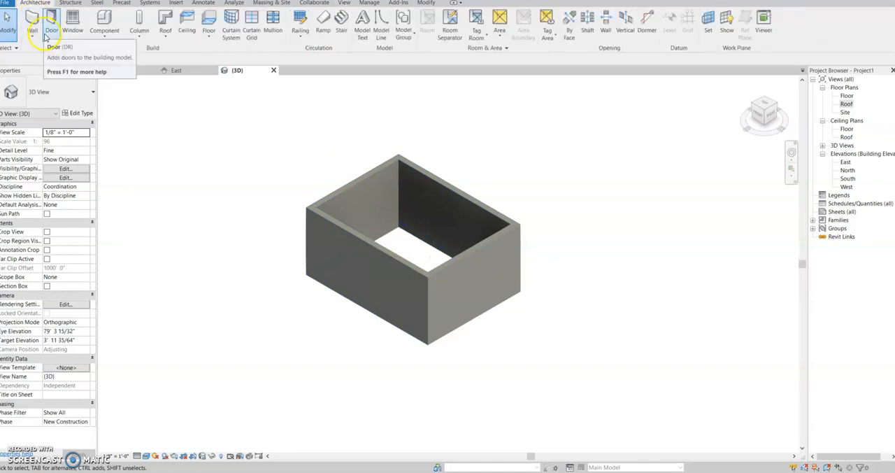
left_click(209, 25)
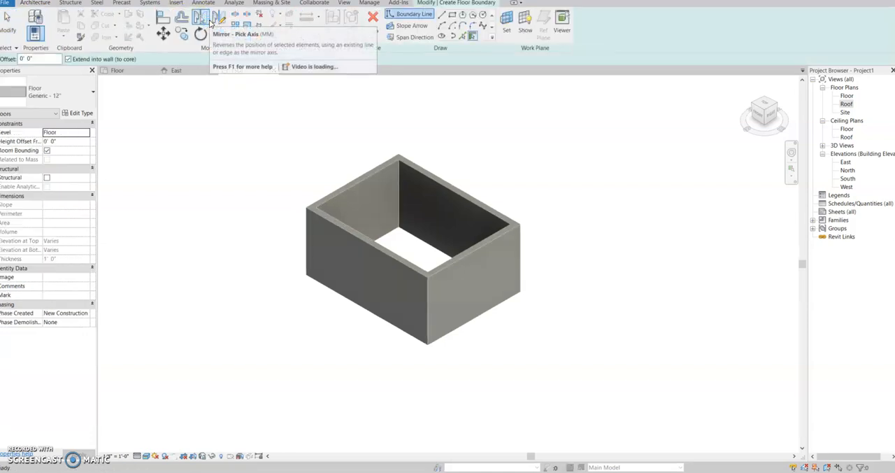
left_click(126, 72)
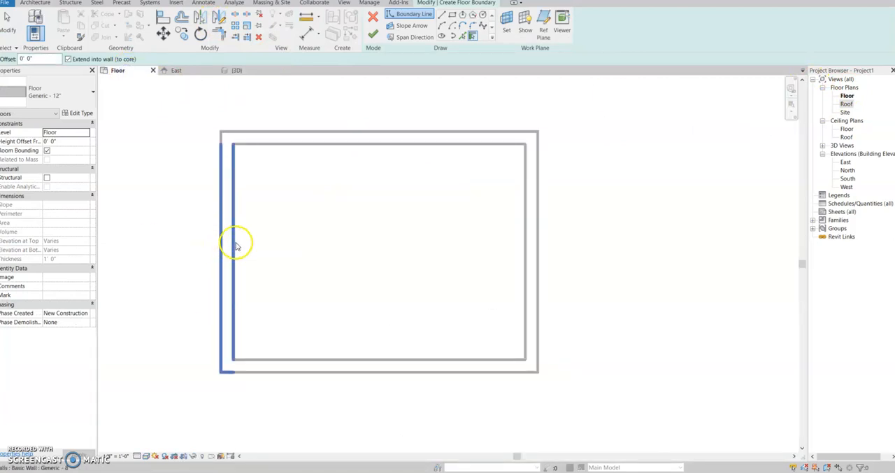
left_click(220, 284)
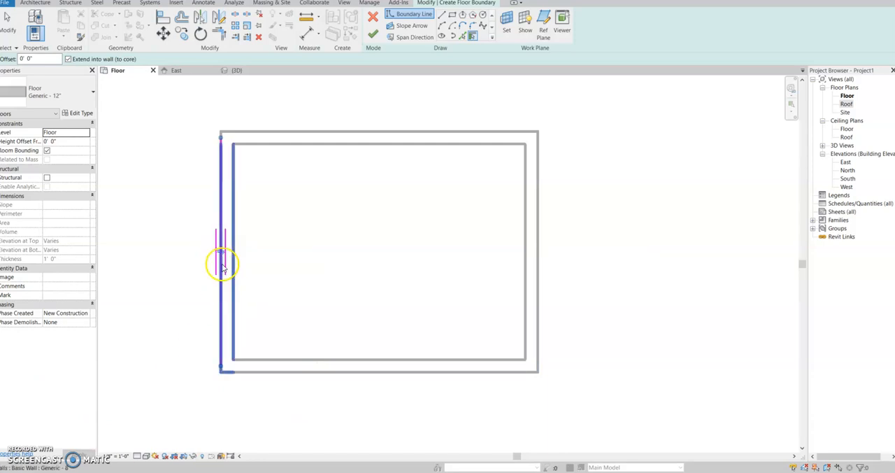
left_click(389, 134)
left_click(537, 249)
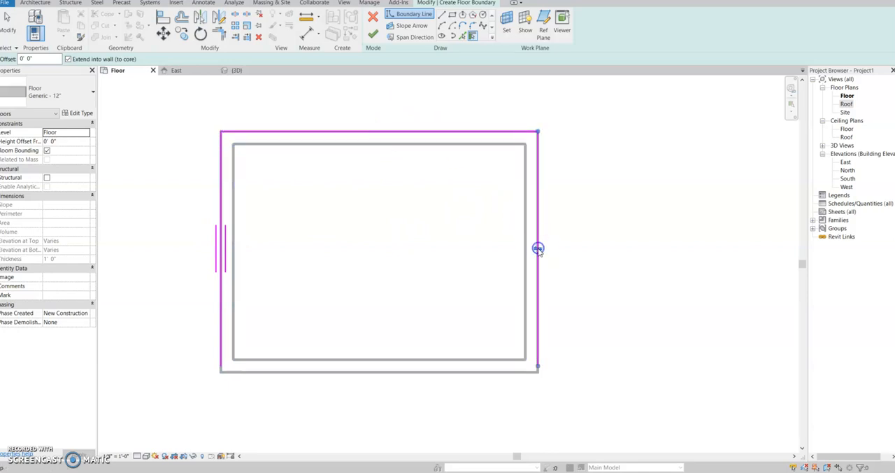
left_click(442, 371)
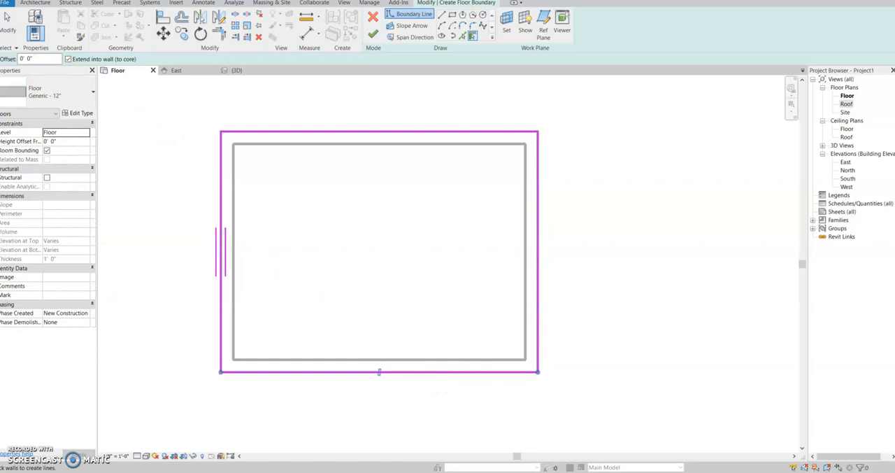
- Set the floor type to Wood Joist 10" - Wood Finish and finish the floor boundary sketch
left_click(81, 93)
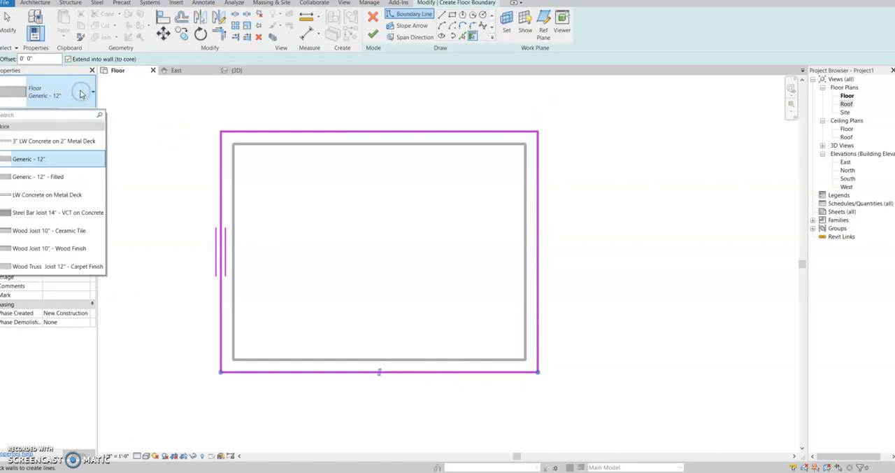
left_click(35, 250)
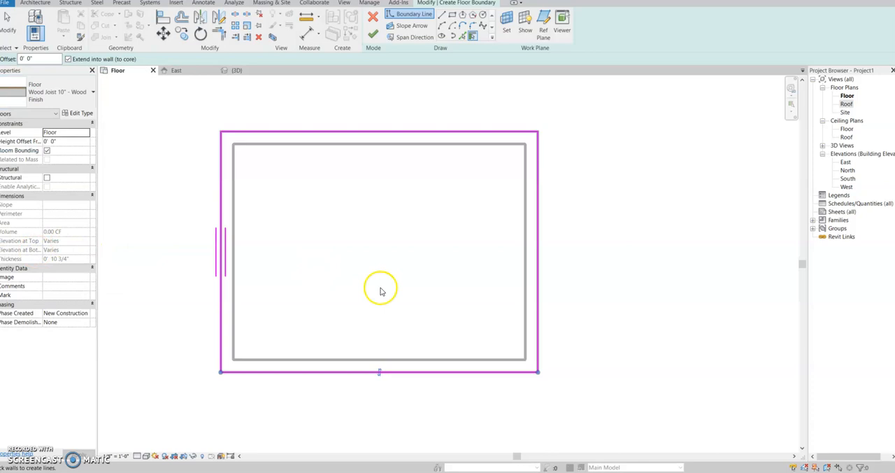
left_click(373, 34)
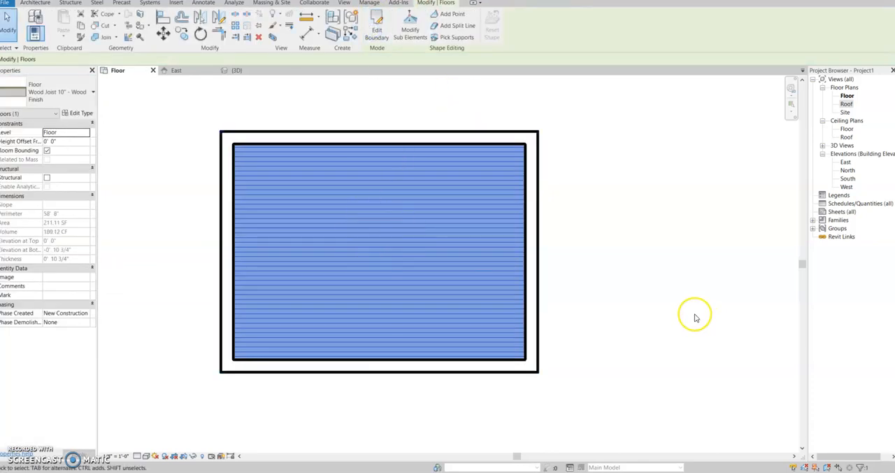
- Set the Floor plan view's visual style to Realistic and its detail level to Fine
left_click(146, 456)
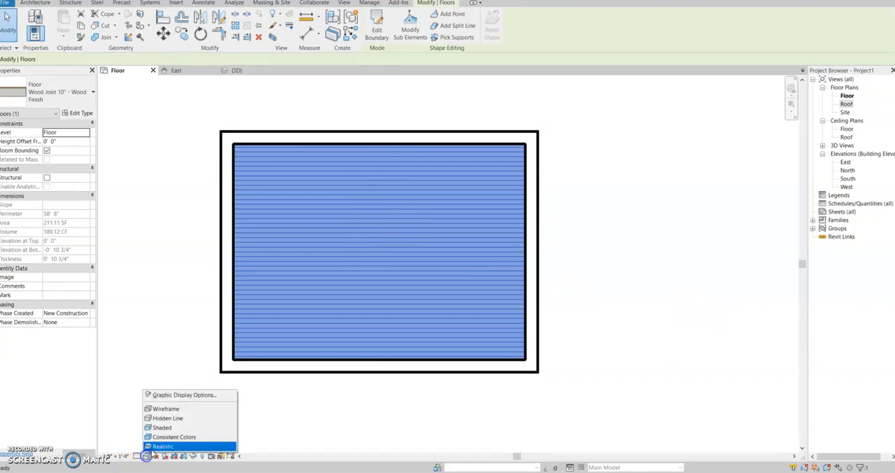
left_click(173, 443)
left_click(144, 457)
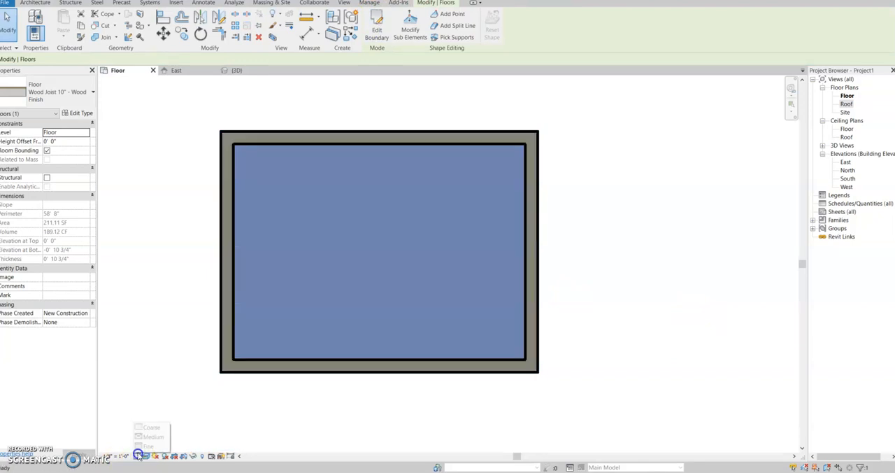
left_click(147, 443)
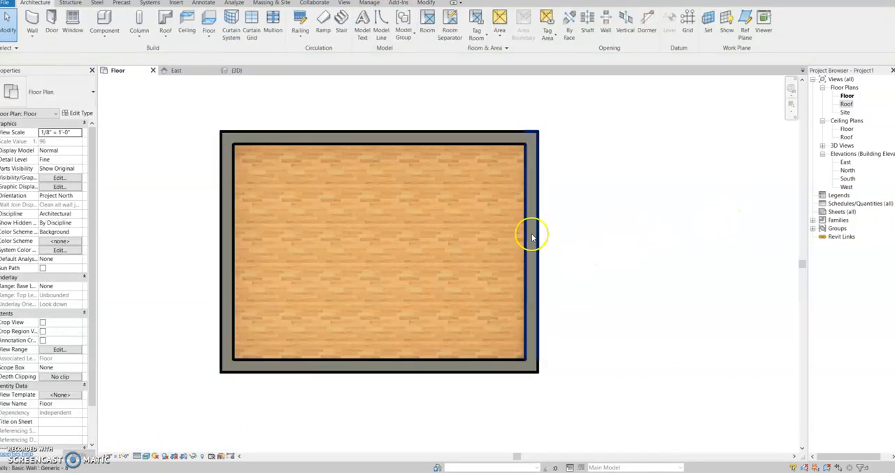
- Inspect the wood floor up close in the plan view and between the walls in the 3D view
scroll(410, 285, "up", 3)
scroll(395, 282, "down", 2)
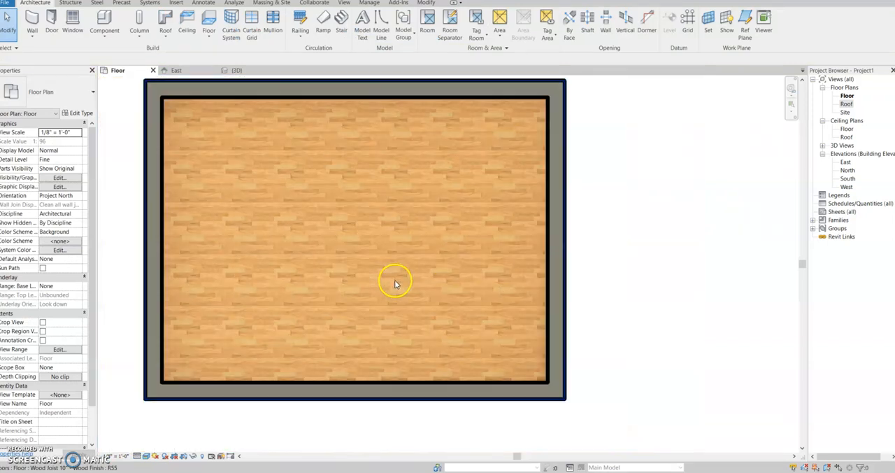
scroll(395, 283, "down", 2)
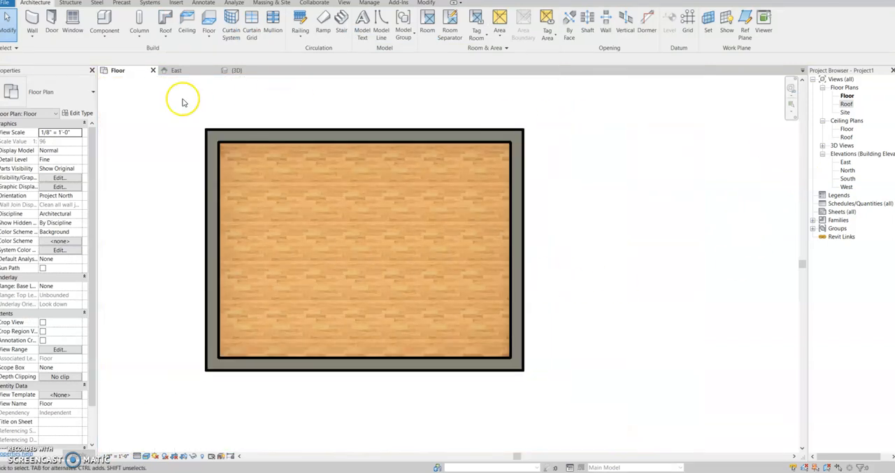
left_click(238, 69)
scroll(402, 292, "up", 2)
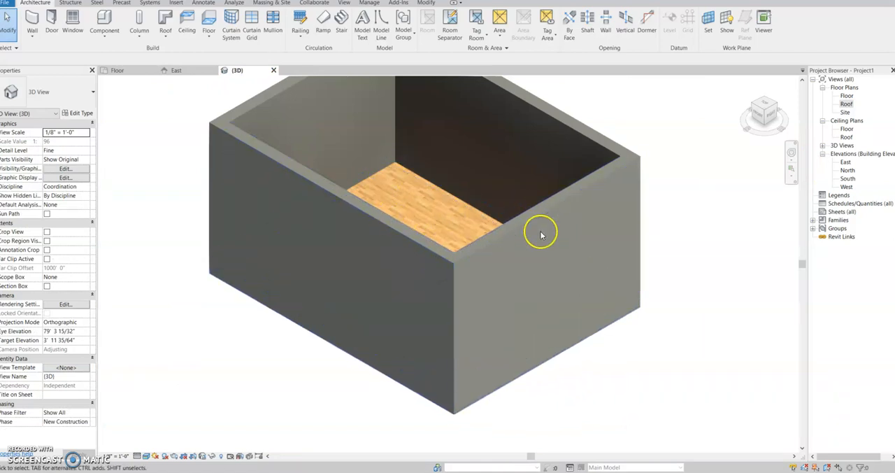
scroll(384, 200, "down", 3)
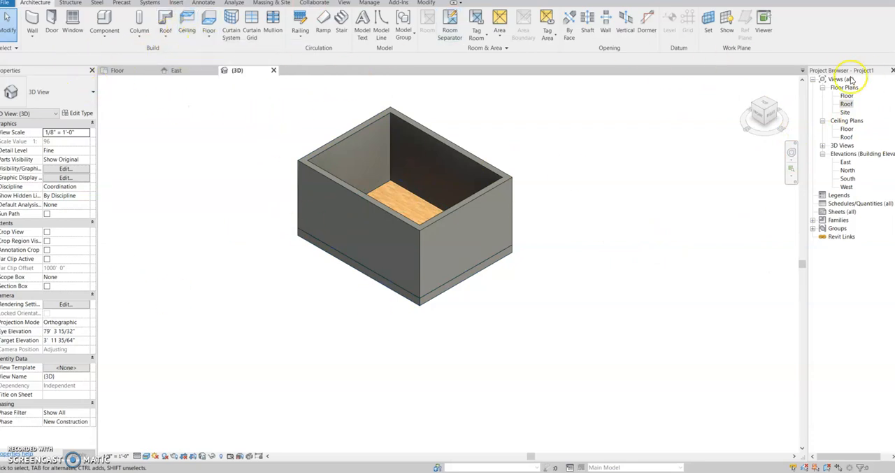
- In the Roof plan, start a roof by footprint with a 1' 0" overhang and slope-defining edges along the east and west walls
double_click(847, 104)
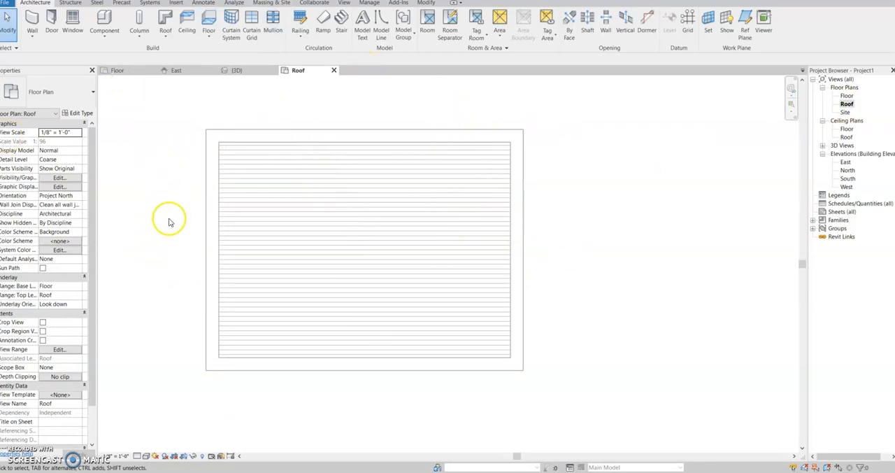
left_click(167, 42)
left_click(183, 52)
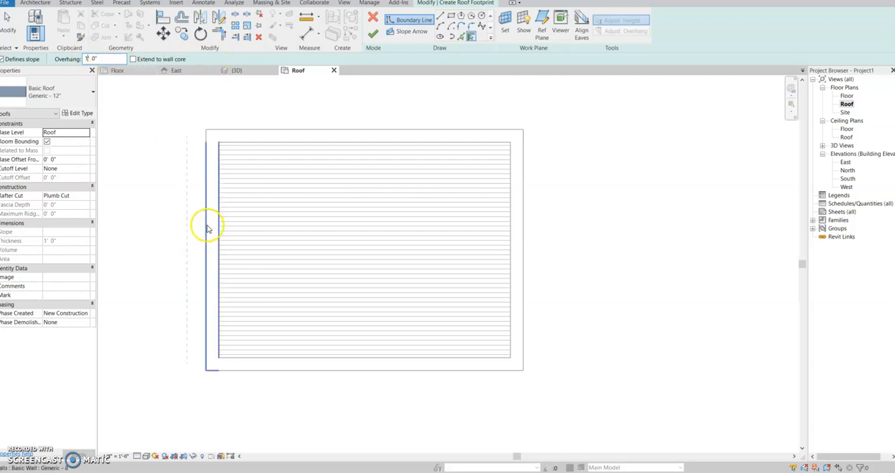
left_click(203, 262)
left_click(379, 130)
left_click(390, 372)
left_click(205, 261)
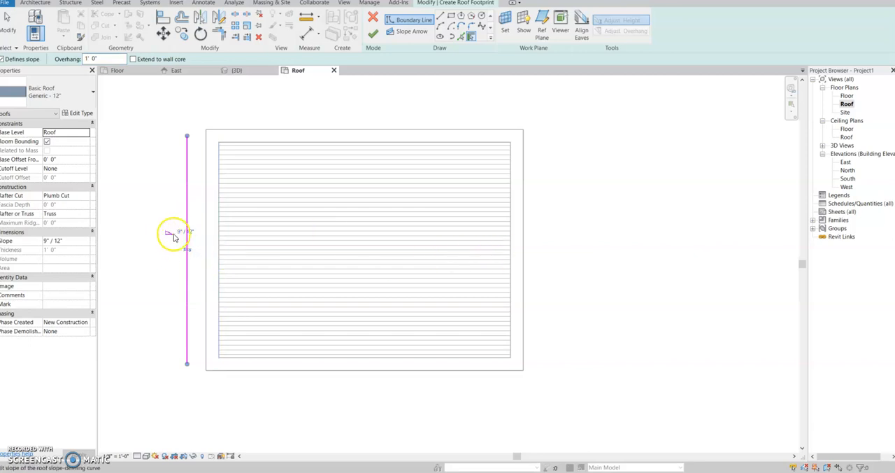
left_click(528, 244)
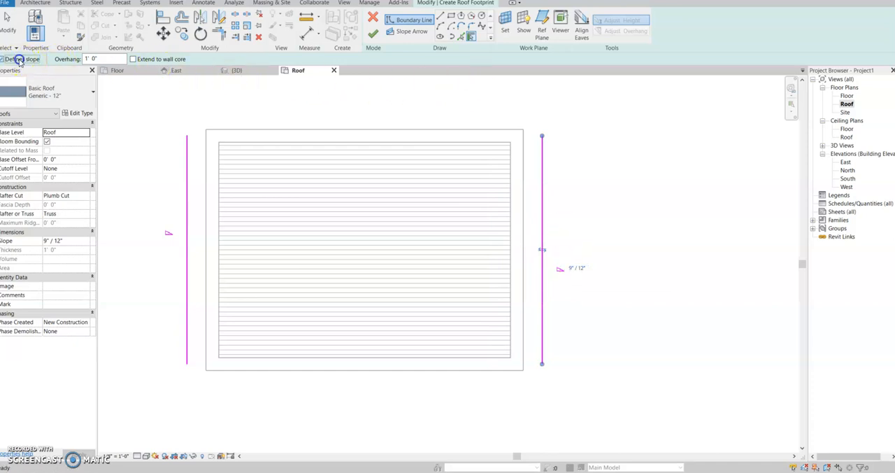
- Close the roof footprint with non-sloping edges along the north and south walls, and finish the roof with the highlighted walls attached
left_click(381, 135)
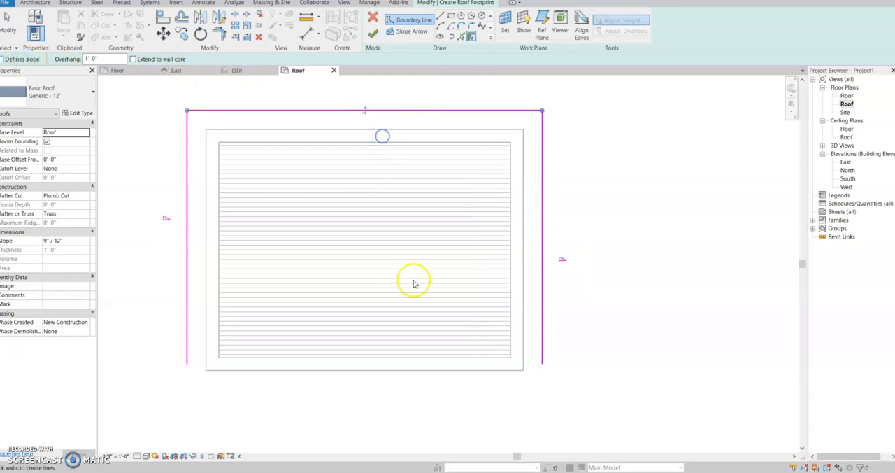
left_click(387, 371)
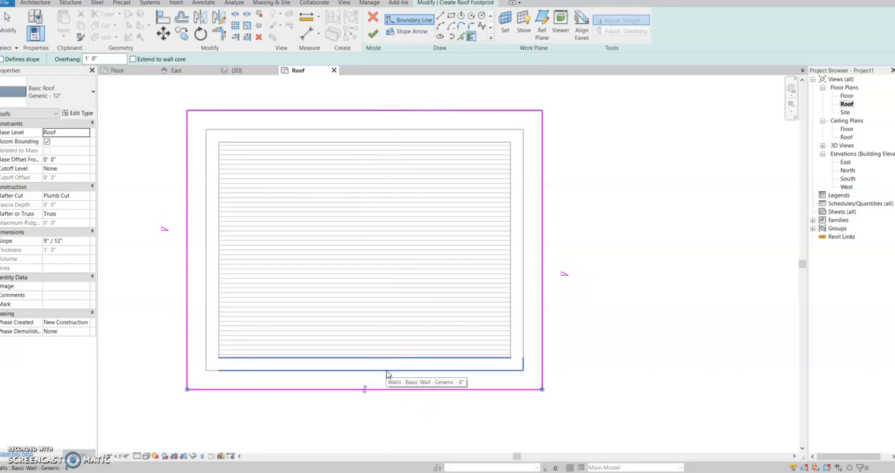
left_click(715, 159)
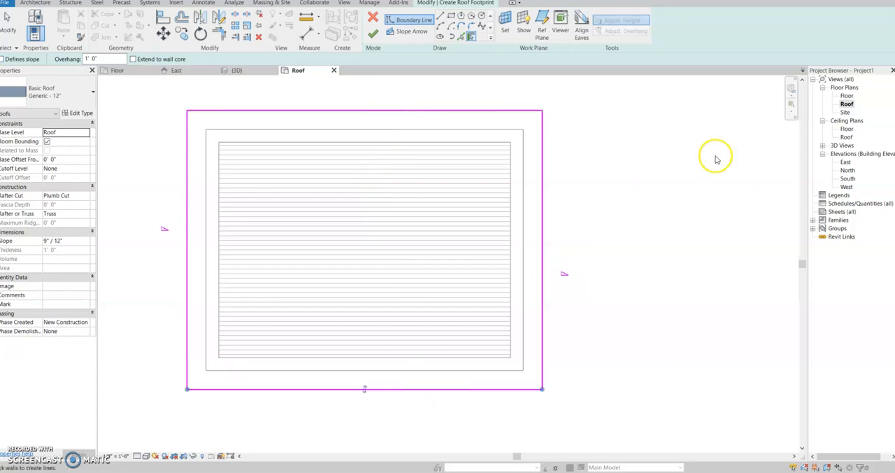
left_click(375, 35)
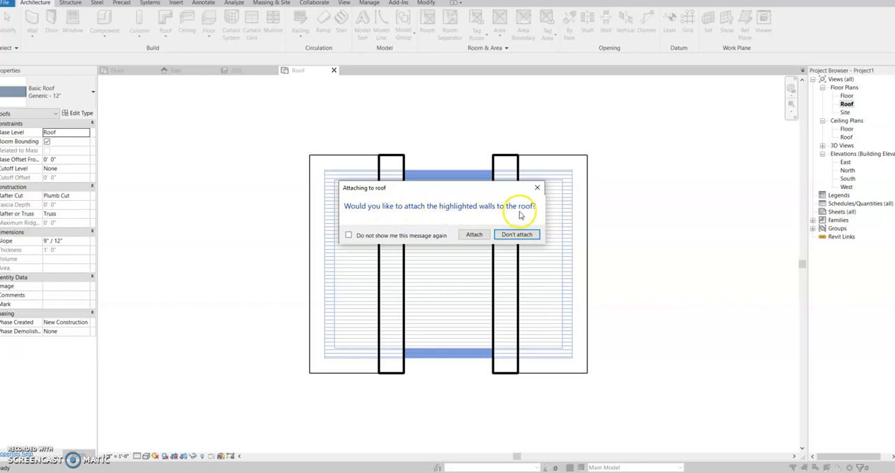
left_click(473, 234)
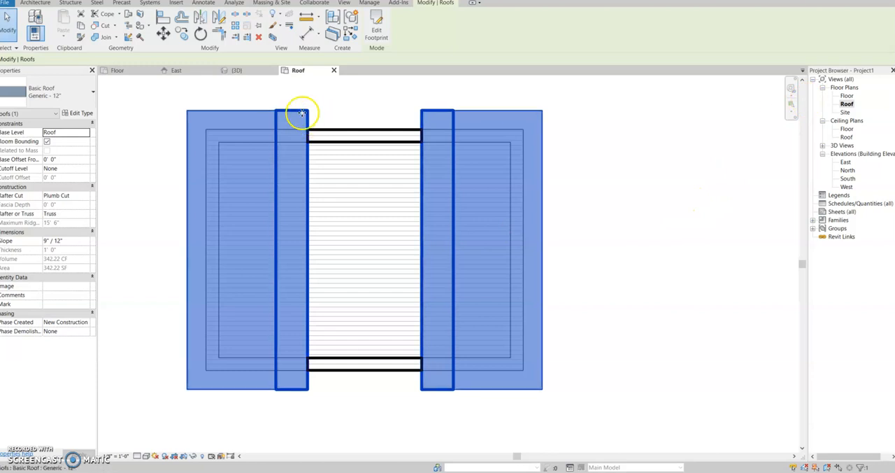
- In the 3D view, change the roof type to Wood Rafter 8" - Asphalt Shingle - Insulated
left_click(236, 74)
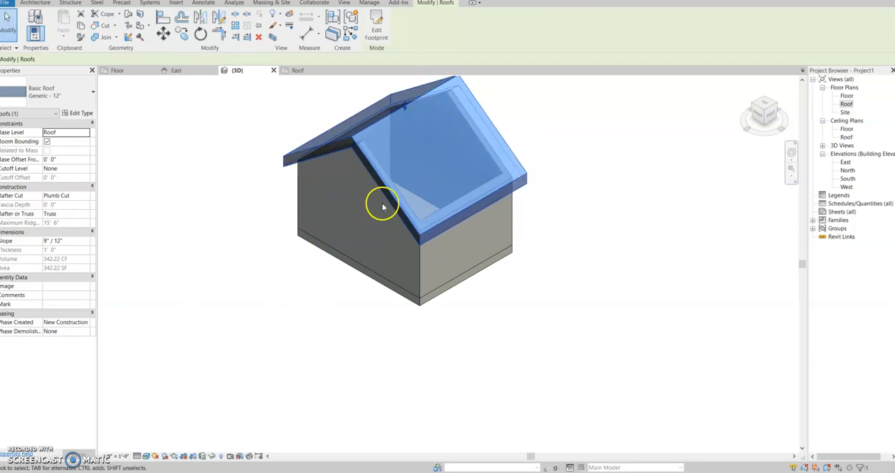
left_click(58, 96)
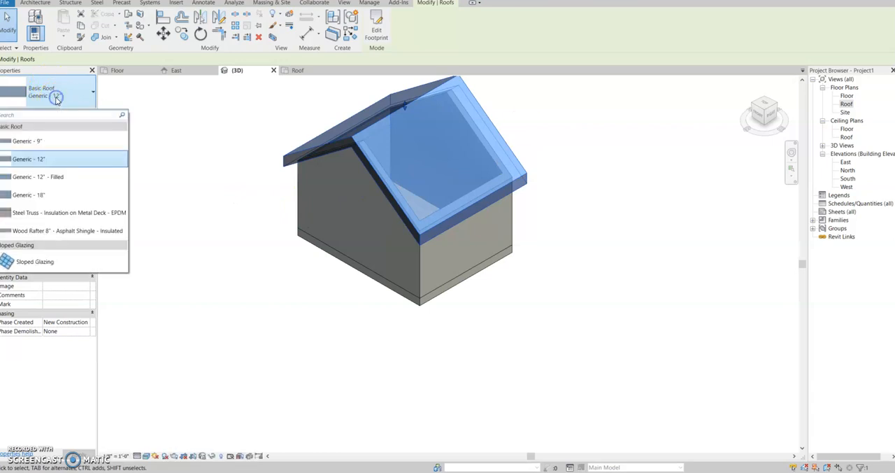
left_click(60, 231)
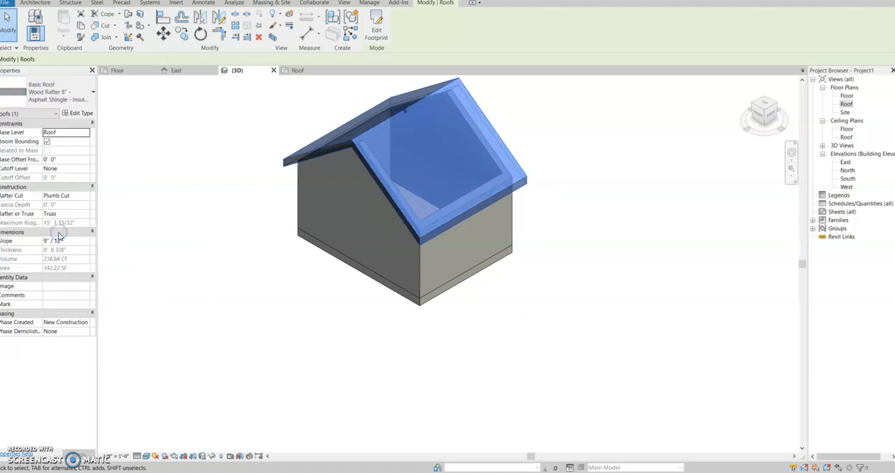
left_click(656, 260)
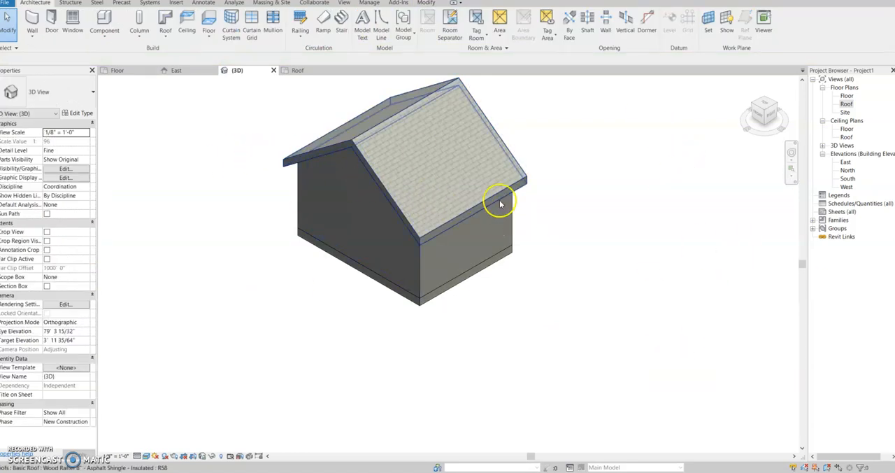
- Change the wall type of the shed's front gable wall to Generic - 4" Brick
middle_click_drag(569, 223, 622, 156, "shift")
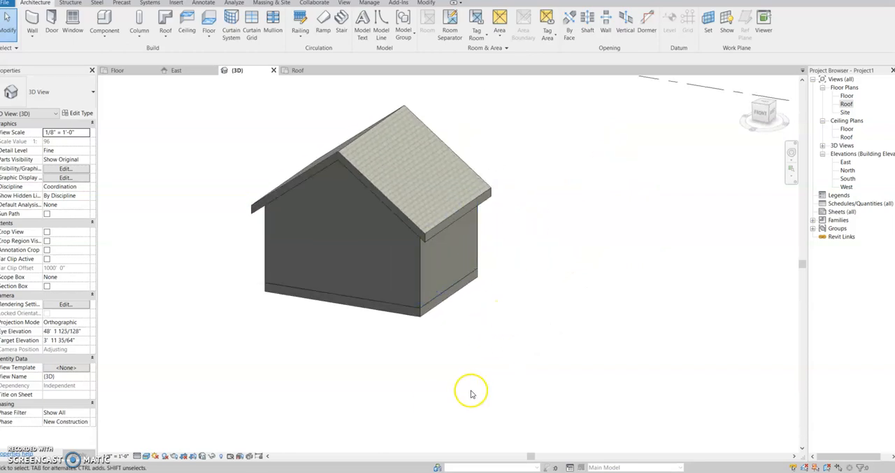
mouse_move(262, 382)
middle_mouse_down("shift")
mouse_move(377, 403)
mouse_move(469, 402)
mouse_move(664, 325)
mouse_move(575, 373)
mouse_move(416, 377)
middle_mouse_up("shift")
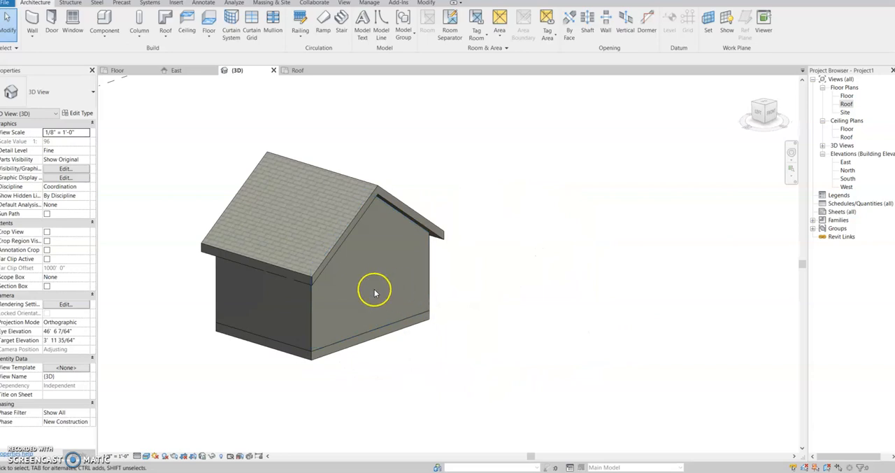
left_click(374, 330)
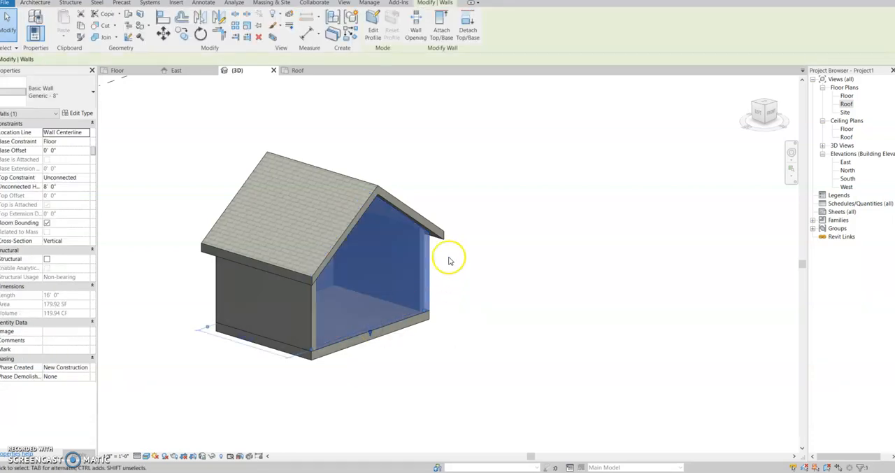
middle_click_drag(445, 366, 517, 356)
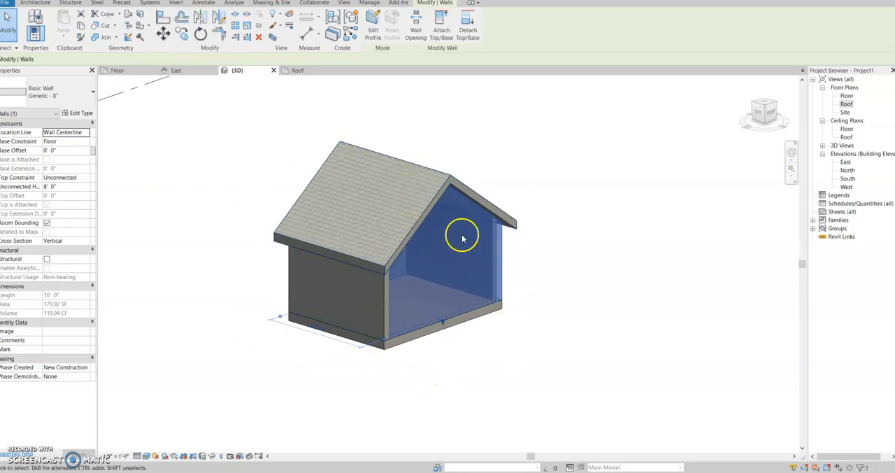
left_click(62, 95)
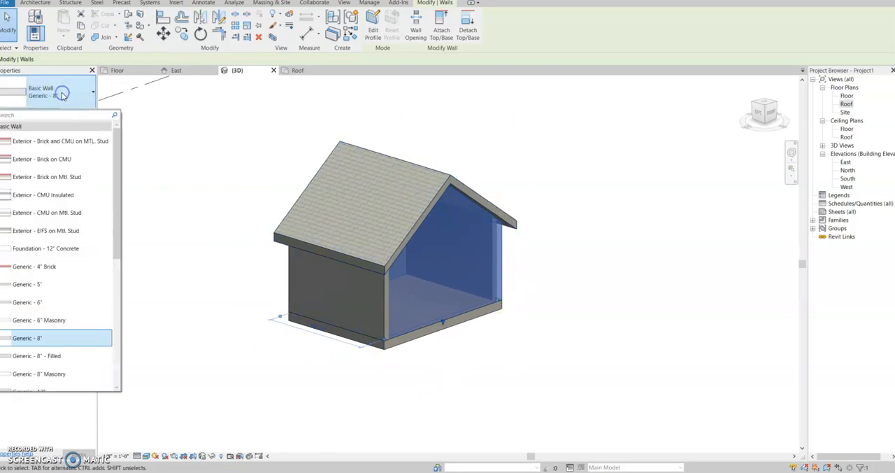
left_click(56, 267)
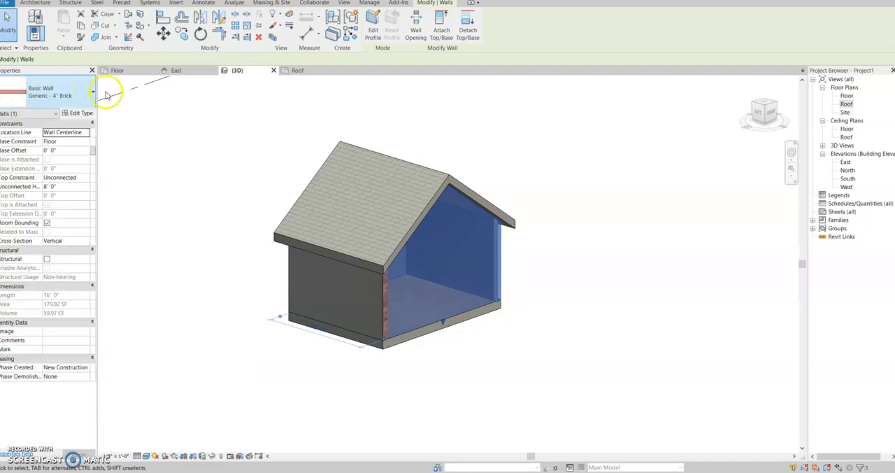
left_click(668, 306)
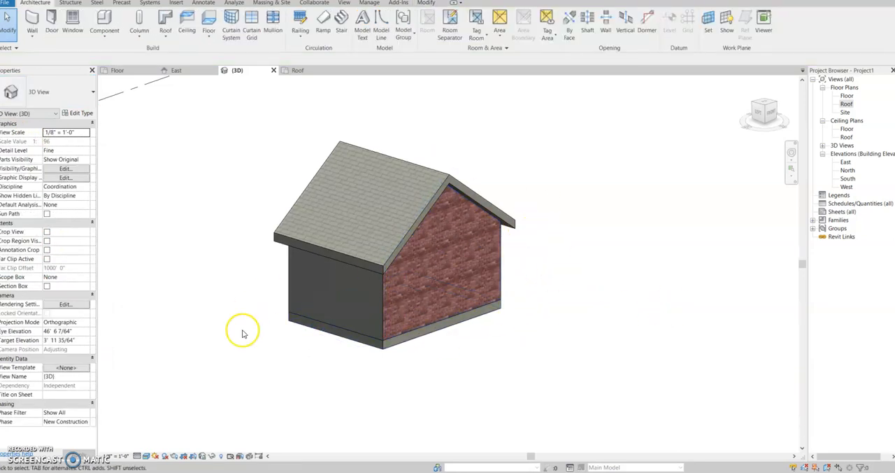
middle_click_drag(505, 413, 703, 374, "shift")
middle_click_drag(769, 379, 564, 421, "shift")
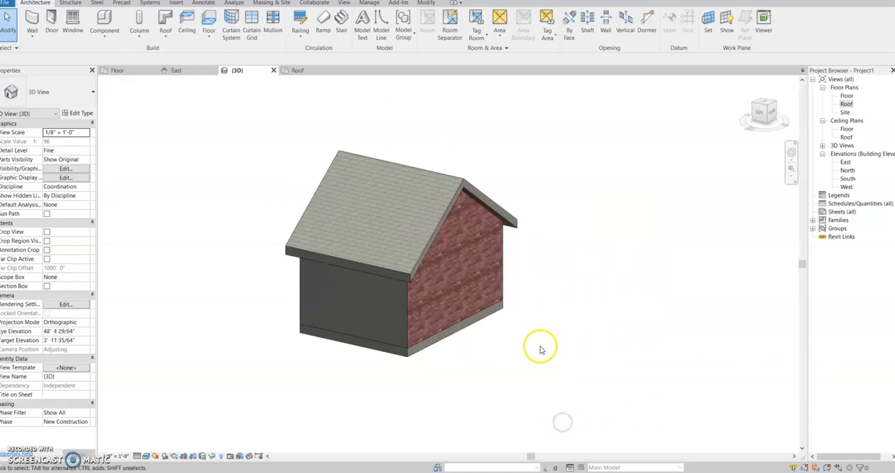
middle_click_drag(691, 324, 651, 335, "shift")
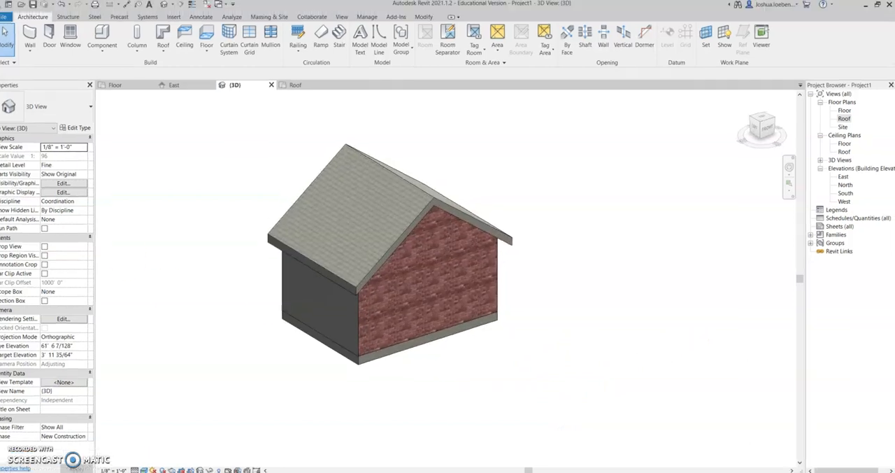
- Place a Single-Flush 36" x 84" door centered in the front brick wall, 8' 0" from each end
left_click(47, 35)
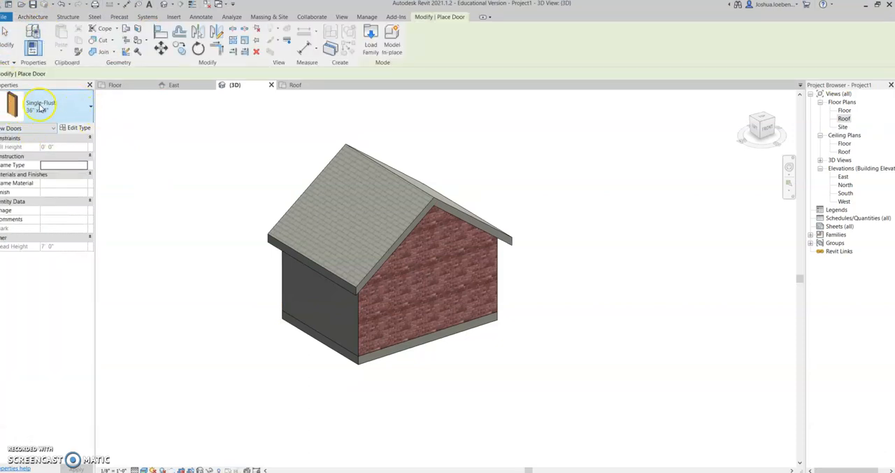
left_click(76, 112)
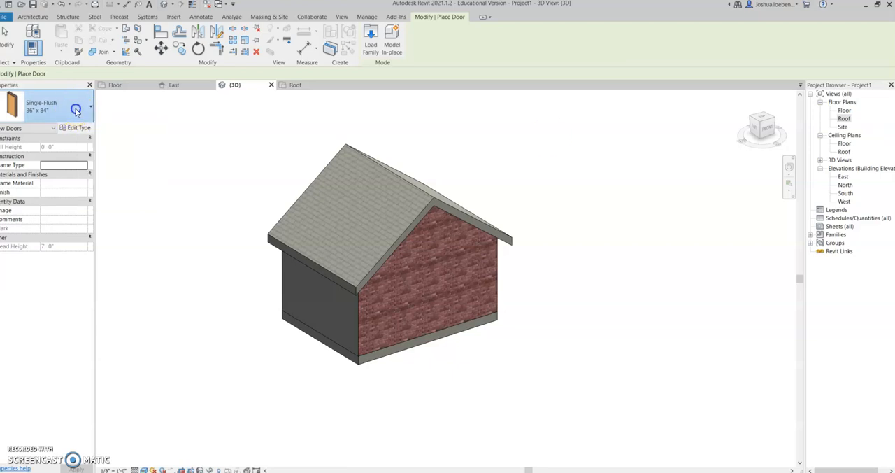
left_click(70, 158)
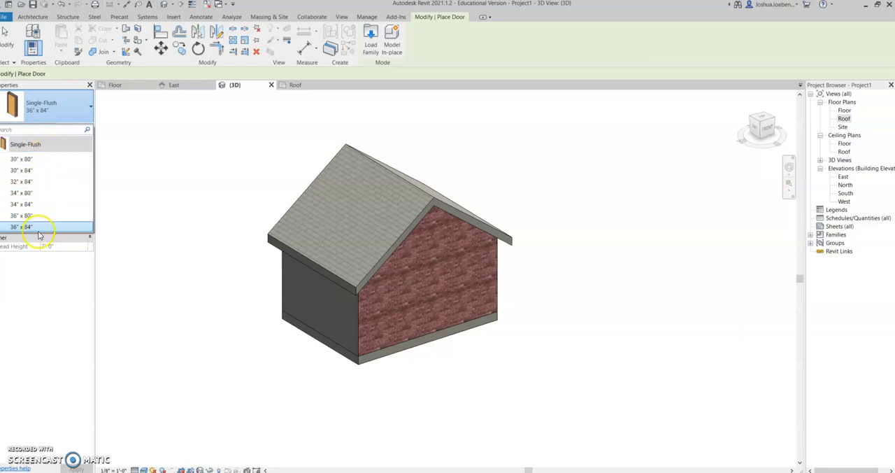
mouse_move(33, 229)
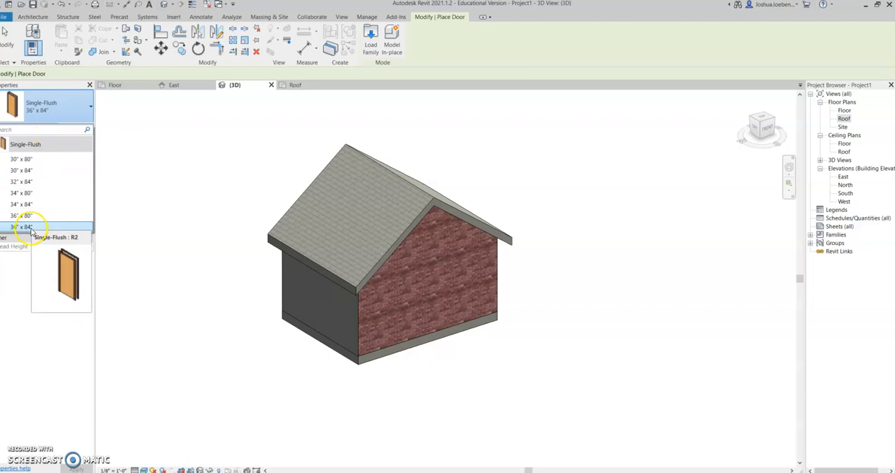
left_click(31, 227)
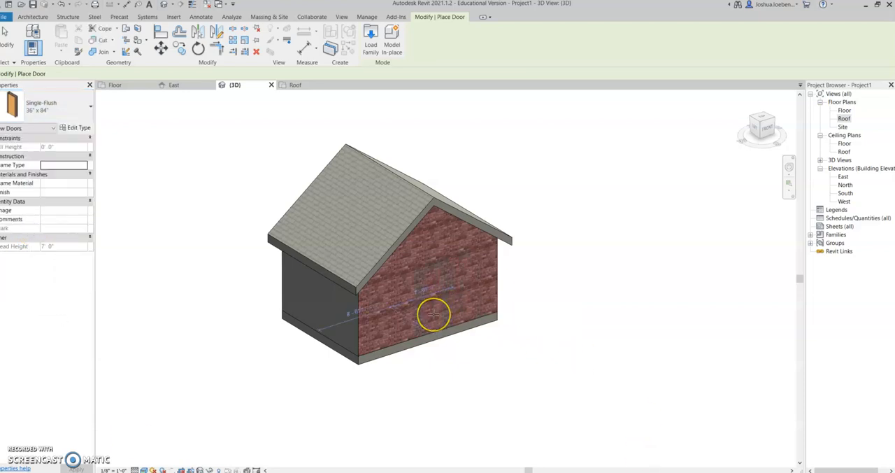
middle_click_drag(441, 319, 374, 330, "shift")
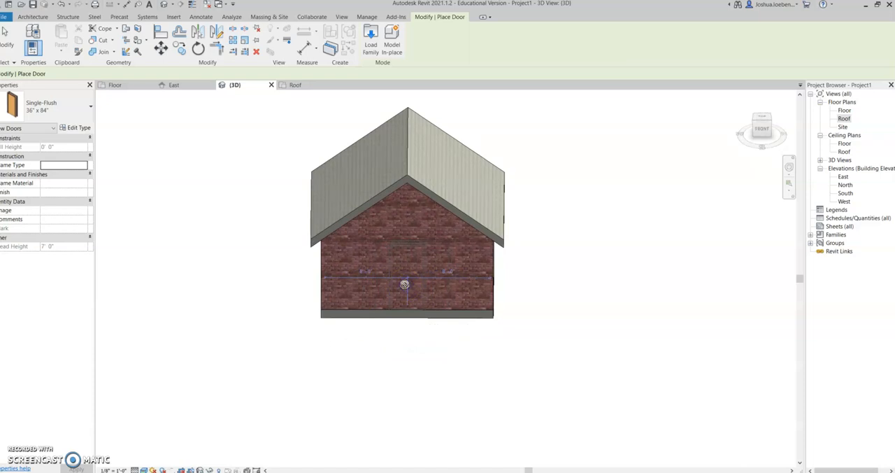
left_click(404, 283)
middle_click_drag(636, 378, 711, 330, "shift")
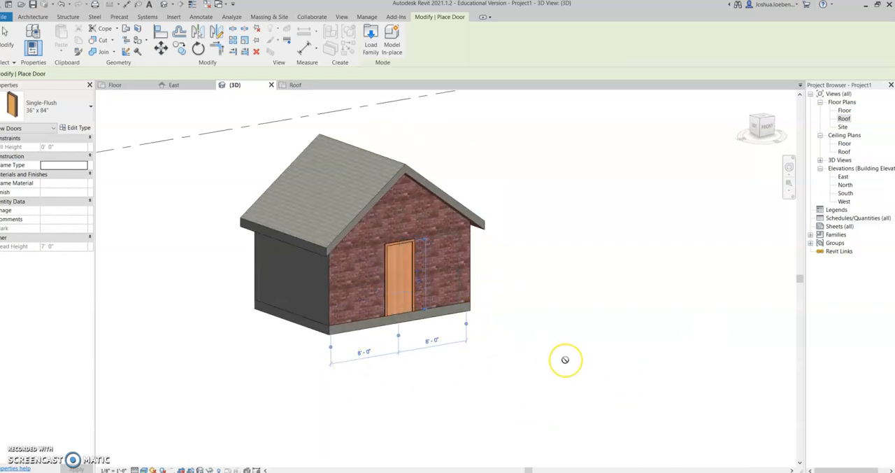
key("Escape")
key("Escape")
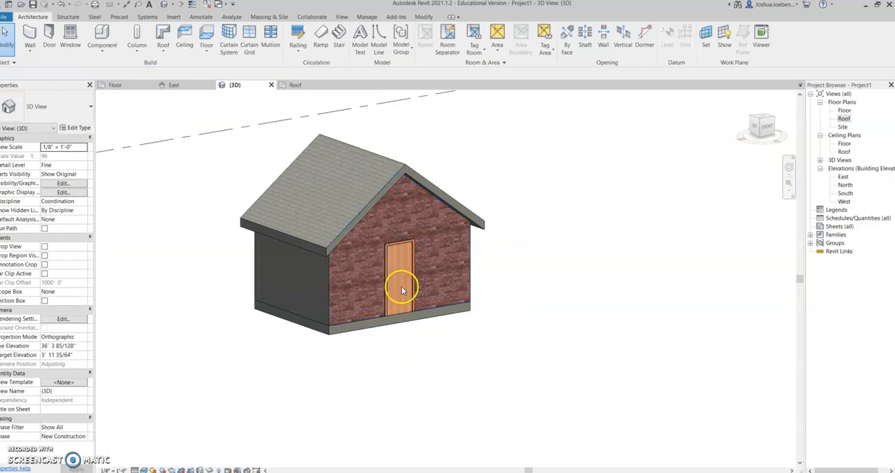
- Temporarily hide the roof element in the 3D view
middle_click_drag(723, 369, 575, 416, "shift")
middle_click_drag(650, 351, 648, 391, "shift")
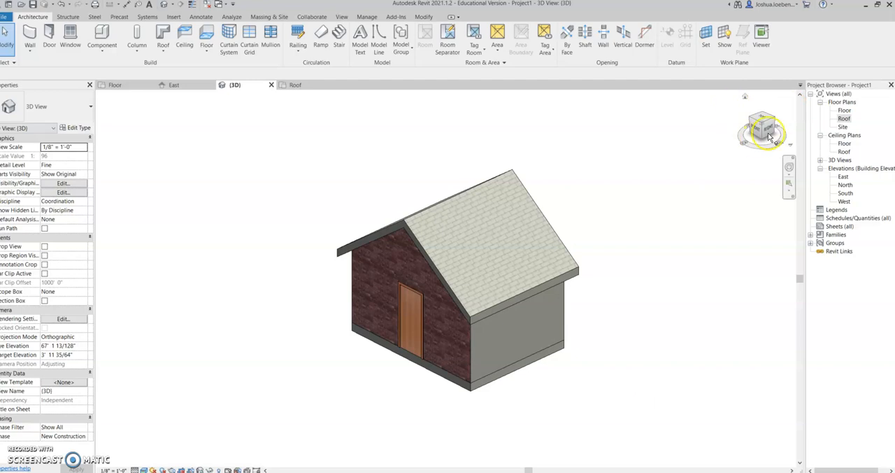
left_click(502, 309)
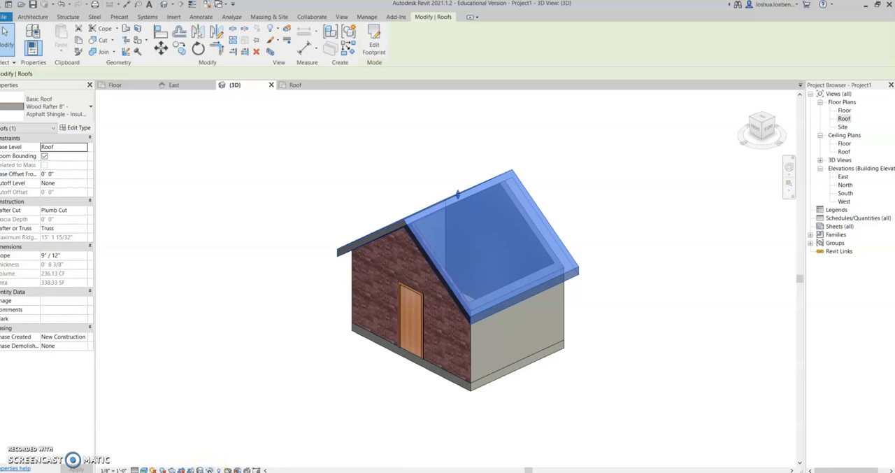
left_click(208, 470)
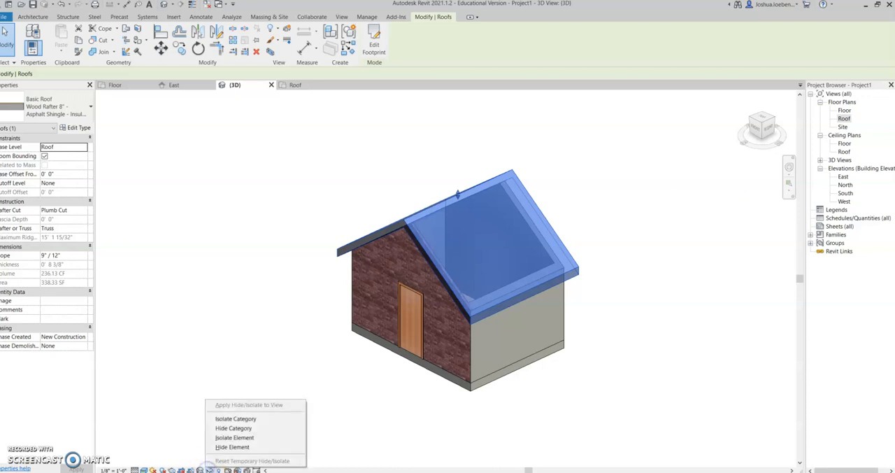
left_click(231, 447)
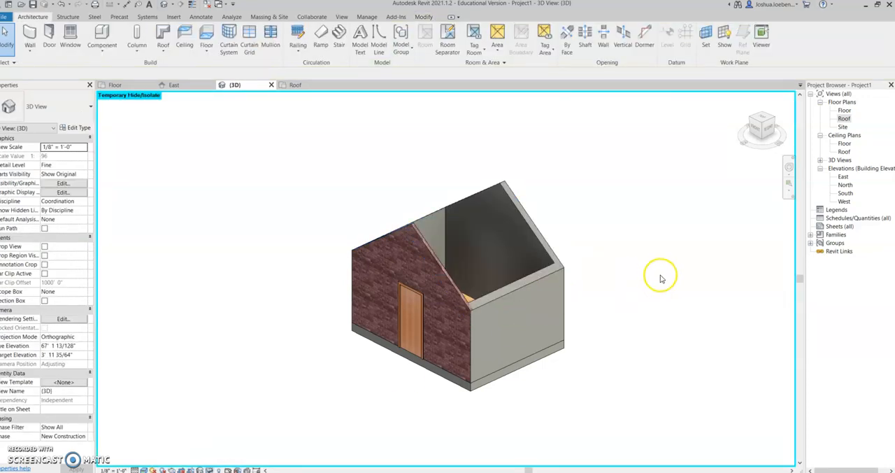
- Try the Wood Joist 10" - Ceramic Tile type on the shed floor, and reset the temporary hiding of the roof
middle_click_drag(672, 287, 659, 369, "shift")
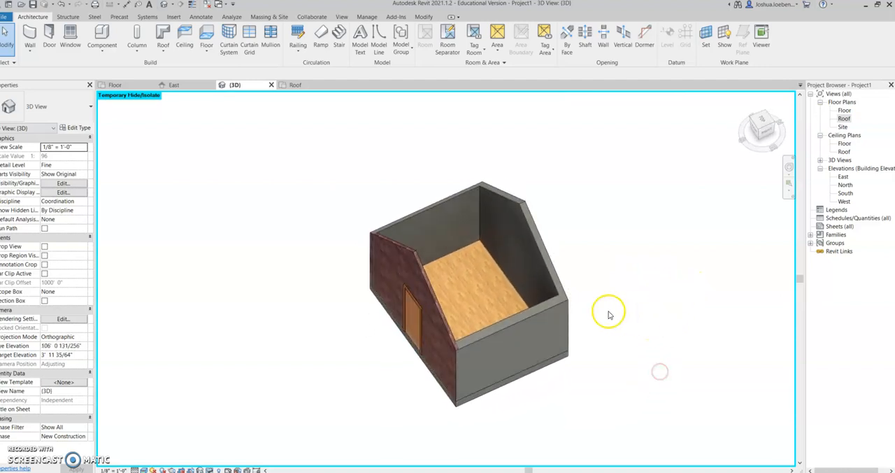
left_click(479, 290)
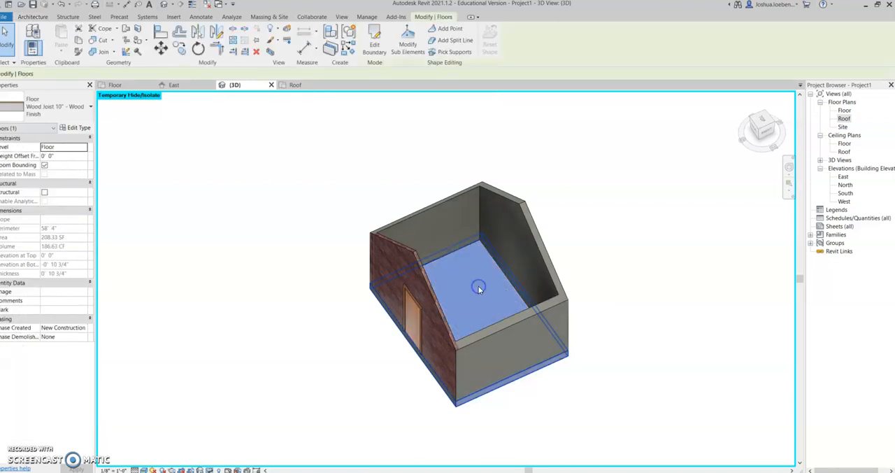
left_click(59, 113)
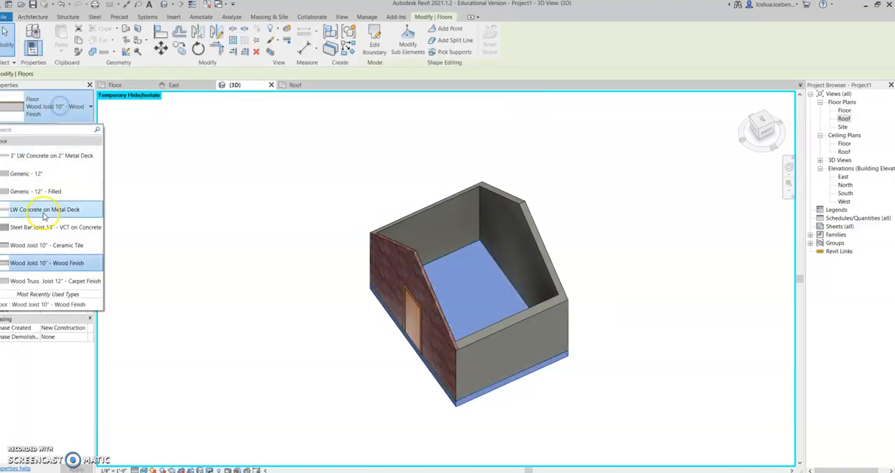
left_click(61, 239)
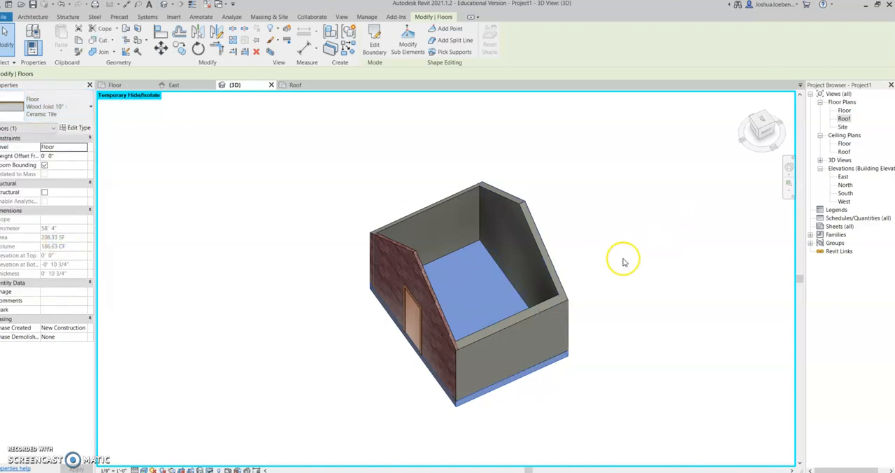
left_click(653, 270)
scroll(456, 294, "up", 2)
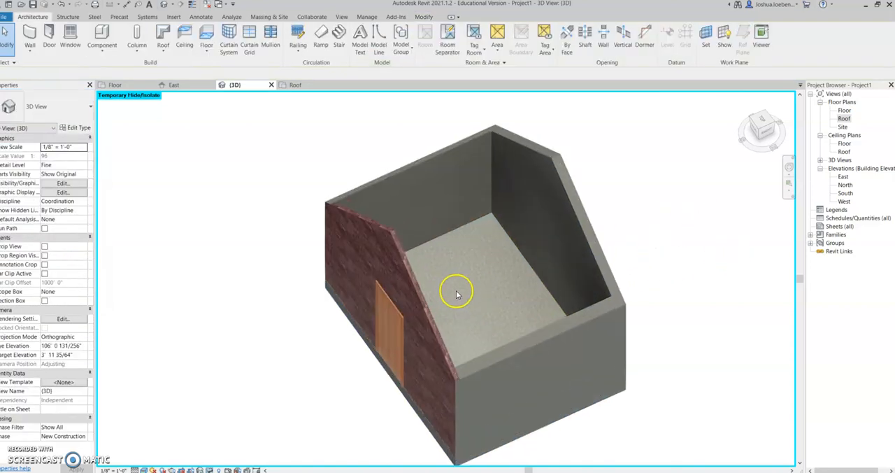
scroll(468, 302, "down", 1)
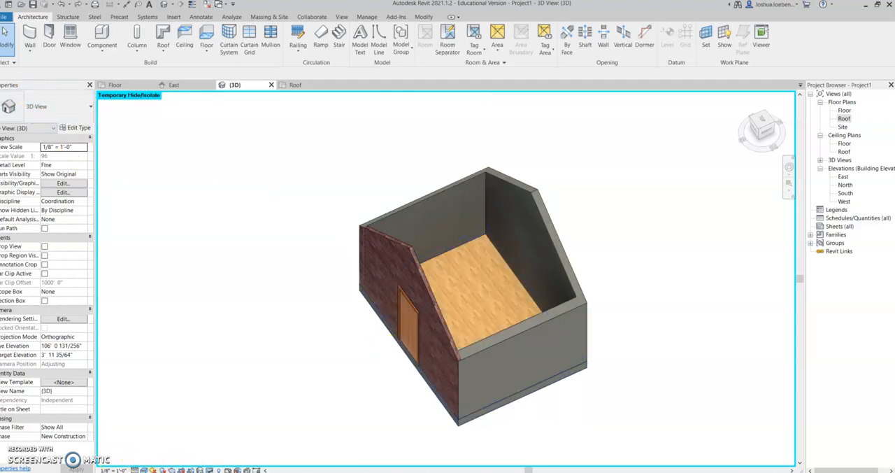
left_click(210, 468)
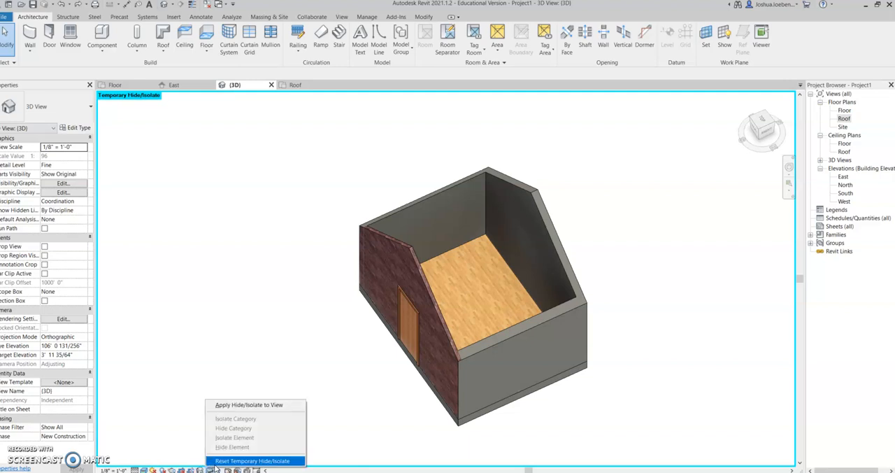
left_click(252, 460)
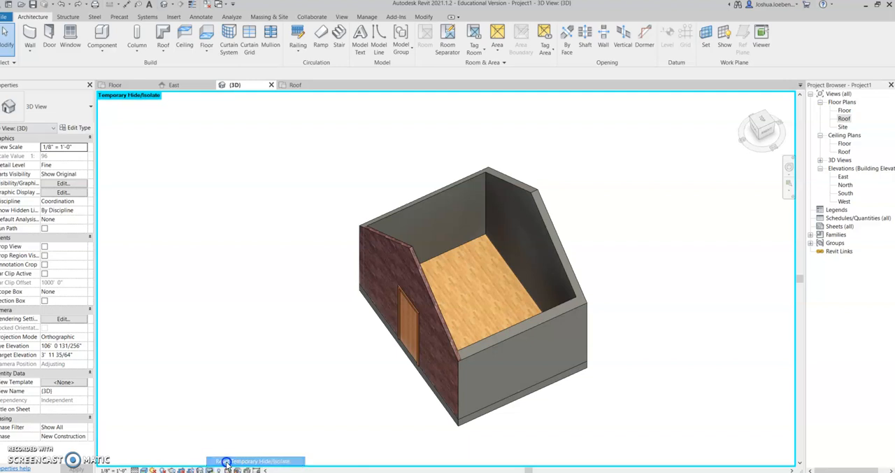
- Place three Fixed 16" x 24" windows side by side in the shed's east wall
middle_click_drag(649, 392, 496, 306, "shift")
middle_click_drag(563, 323, 509, 260)
left_click(71, 35)
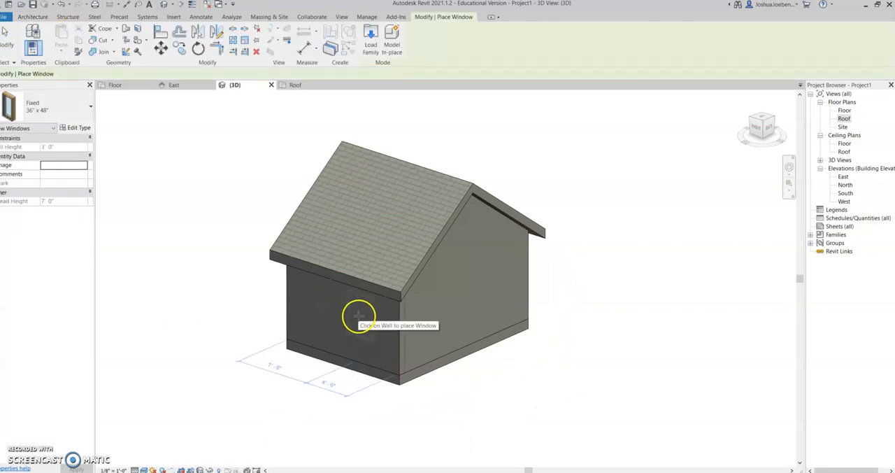
left_click(66, 114)
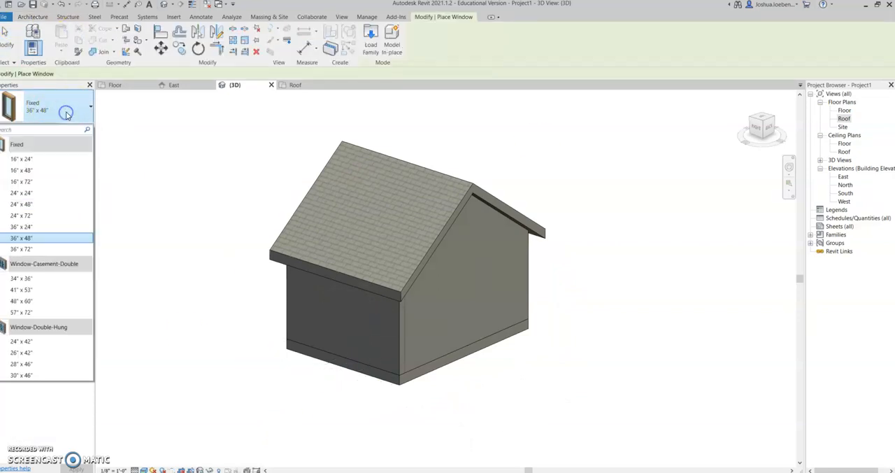
left_click(32, 159)
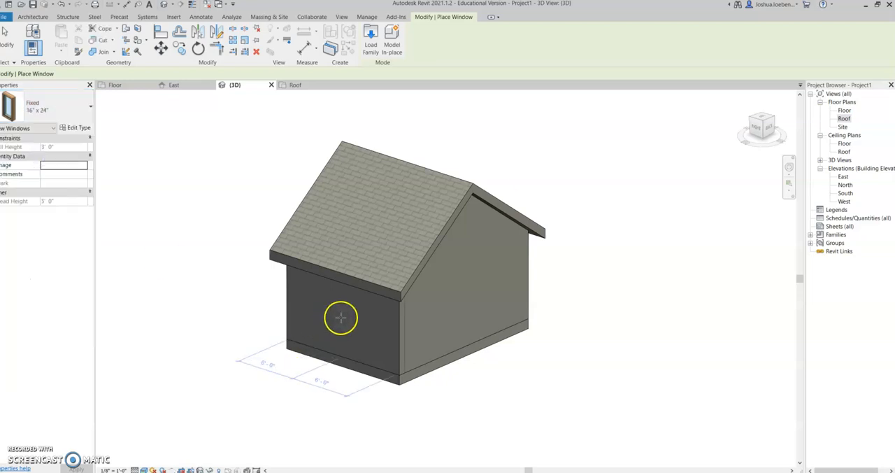
left_click(320, 309)
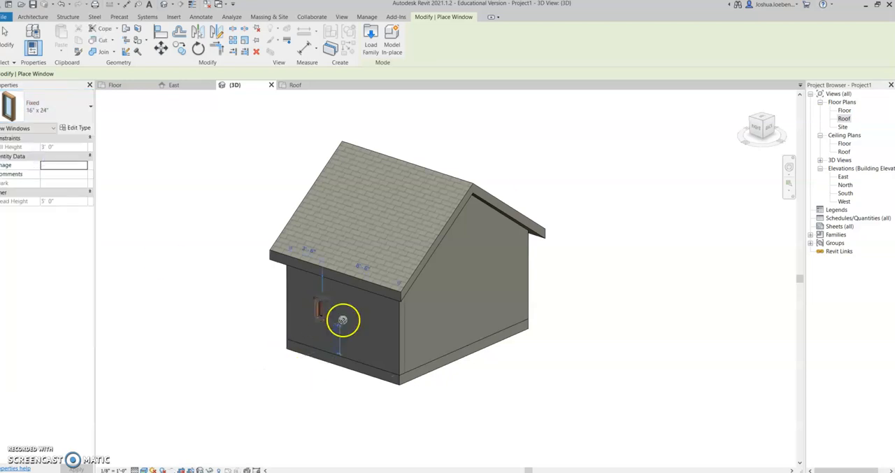
left_click(337, 316)
left_click(357, 322)
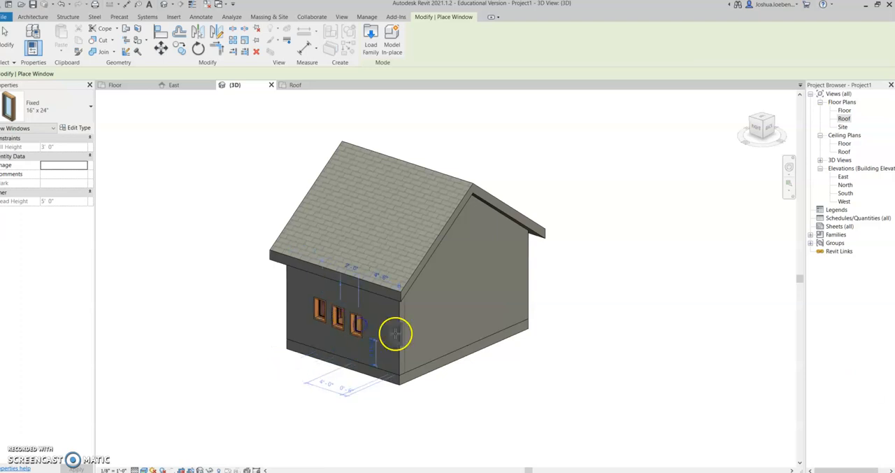
- Try to align the top edges of the three east-wall windows with each other in the 3D view
key("a")
key("l")
middle_click_drag(531, 393, 568, 364, "shift")
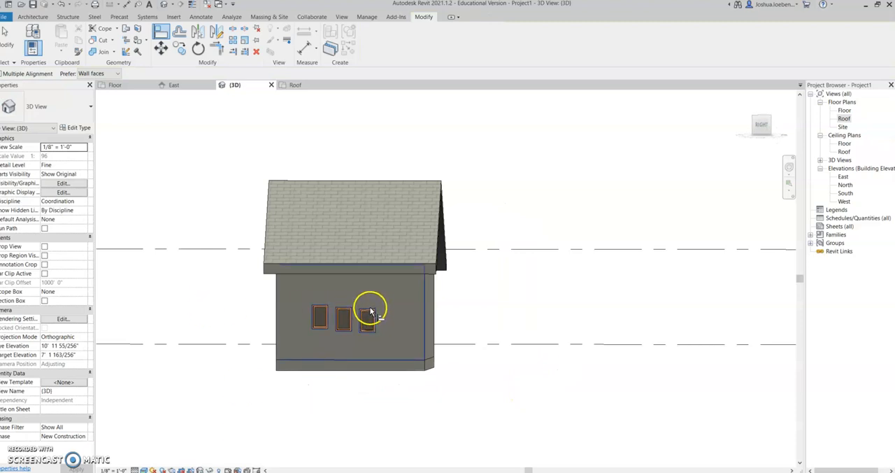
left_click(370, 310)
left_click(483, 310)
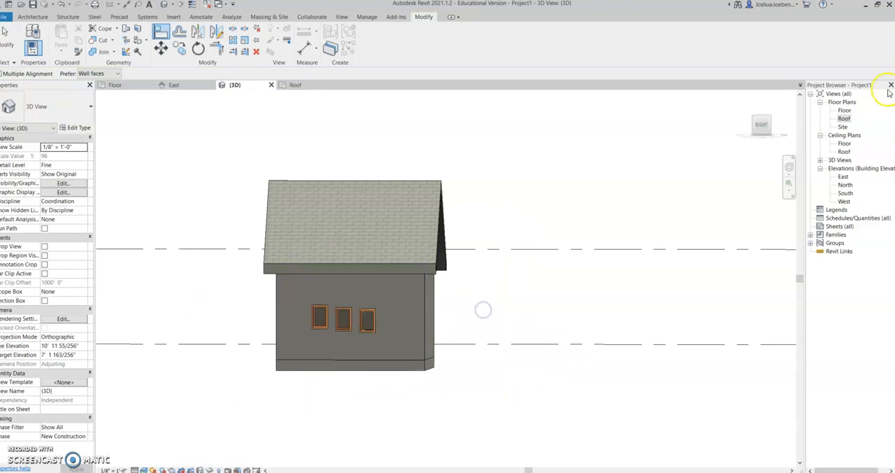
key("Escape")
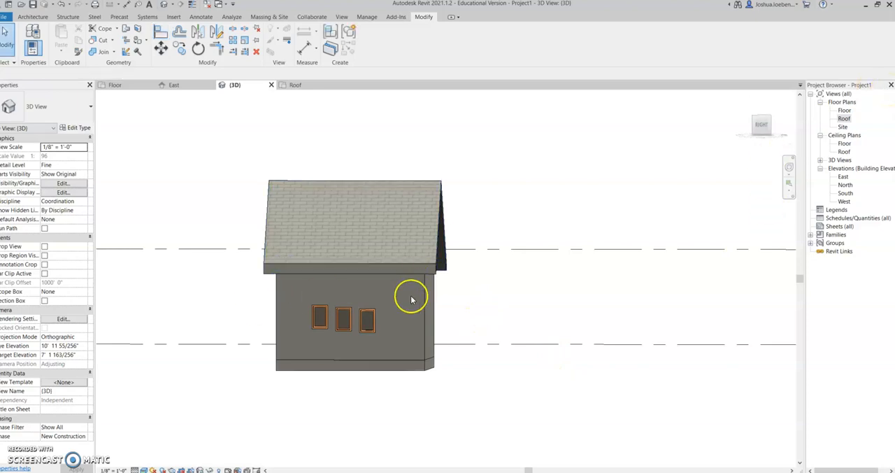
left_click(370, 315)
left_click_drag(374, 306, 374, 301)
left_click(778, 289)
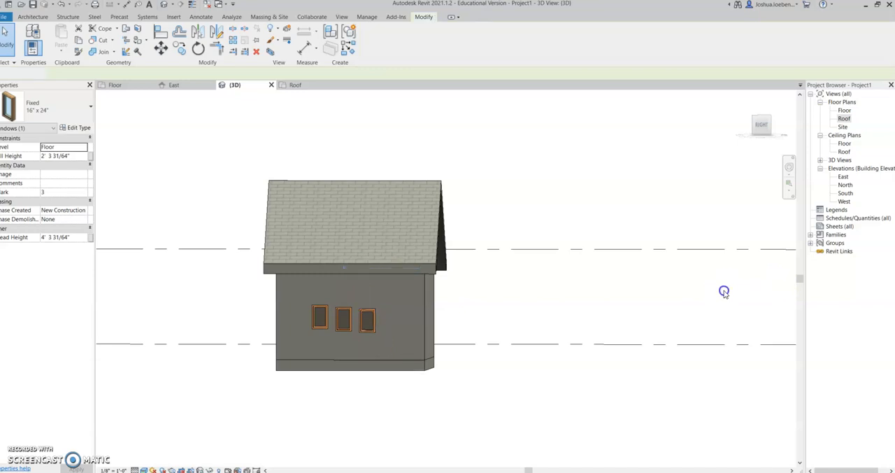
- Delete all three windows from the east wall
left_click(364, 332)
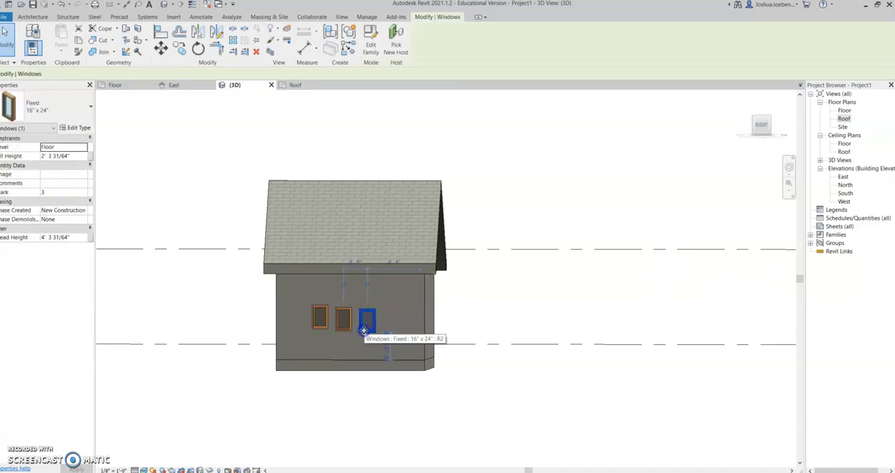
key("Delete")
left_click(344, 334)
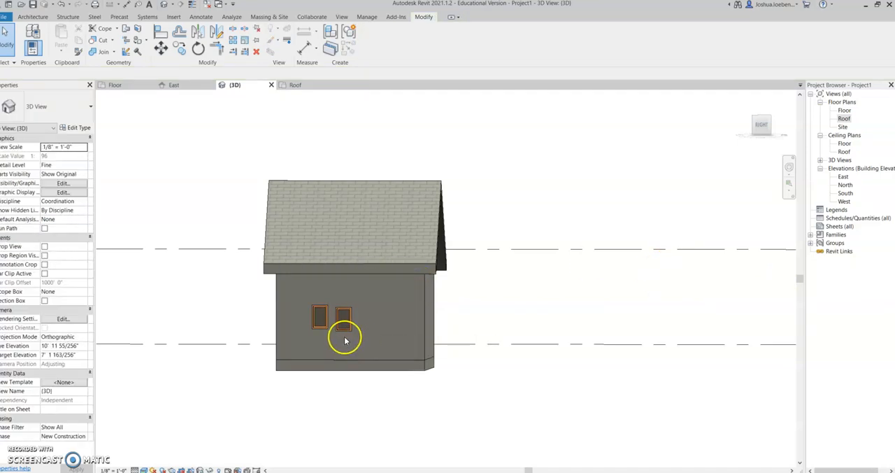
key("Delete")
left_click(311, 320)
key("Delete")
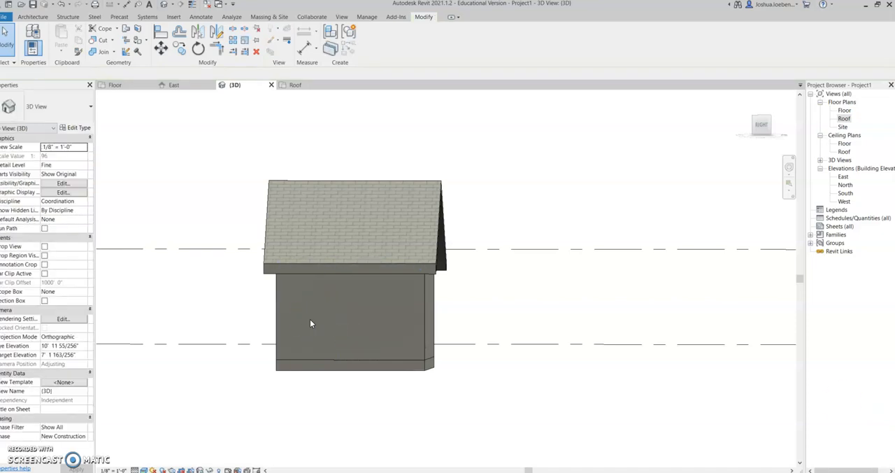
- Place a Window-Casement-Double 34" x 36" window midway along the shed's east wall, 6'-0" from each end
left_click(33, 17)
left_click(70, 35)
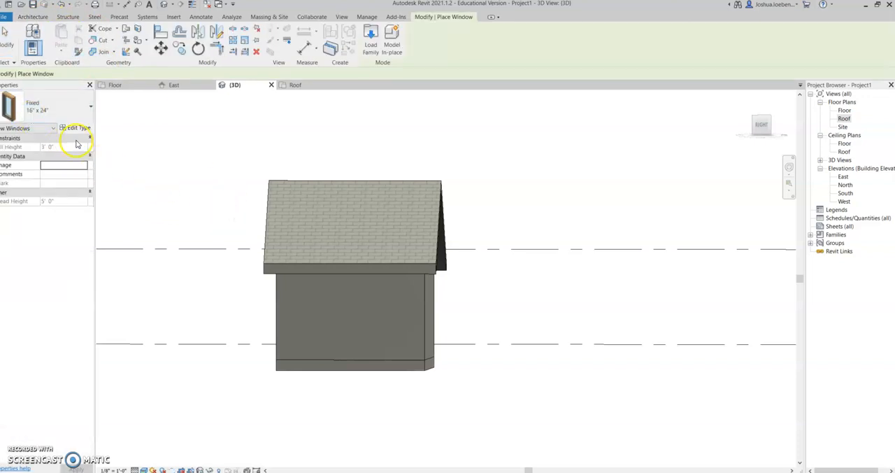
left_click(82, 104)
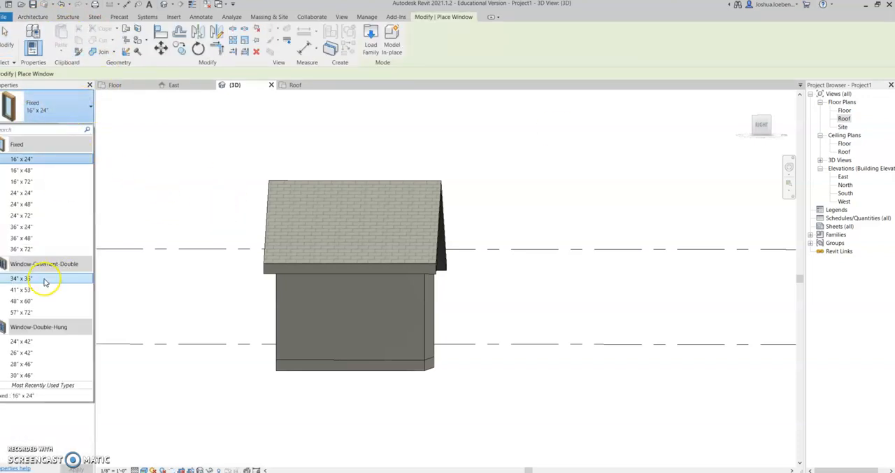
left_click(43, 279)
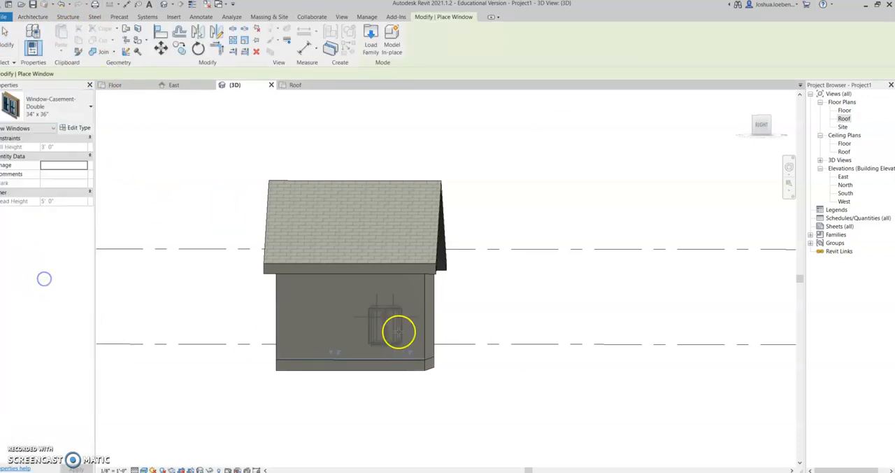
left_click(351, 311)
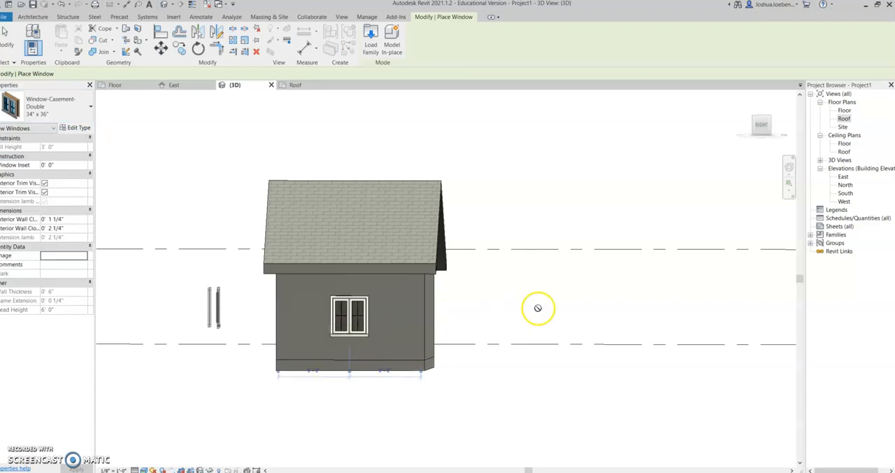
- Place a matching 34" x 36" double casement window midway along the opposite west wall and finish window placement
middle_click_drag(561, 305, 345, 314, "shift")
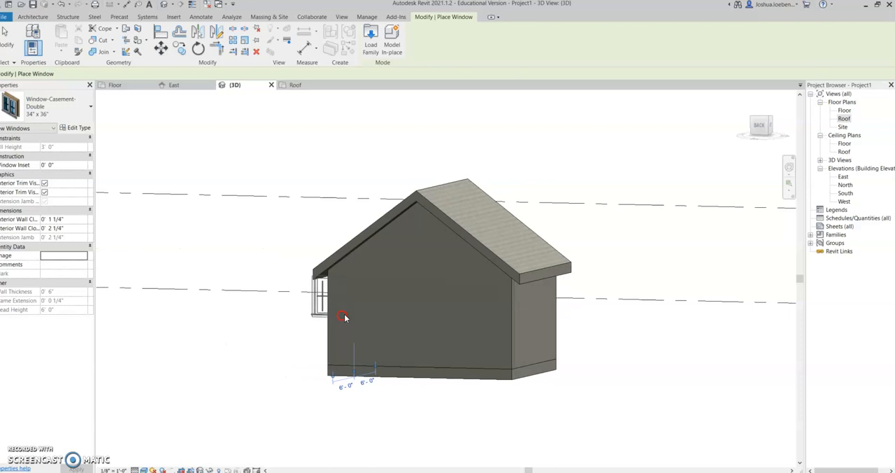
middle_click_drag(411, 308, 455, 339, "shift")
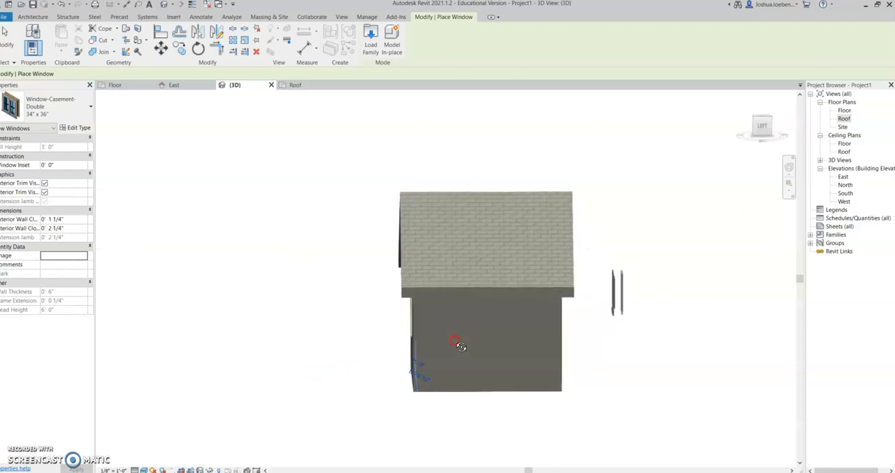
left_click(491, 332)
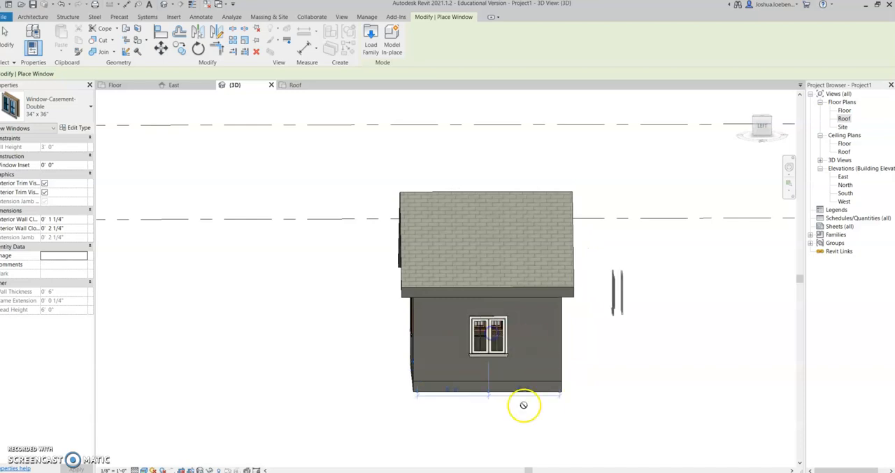
key("Escape")
key("Escape")
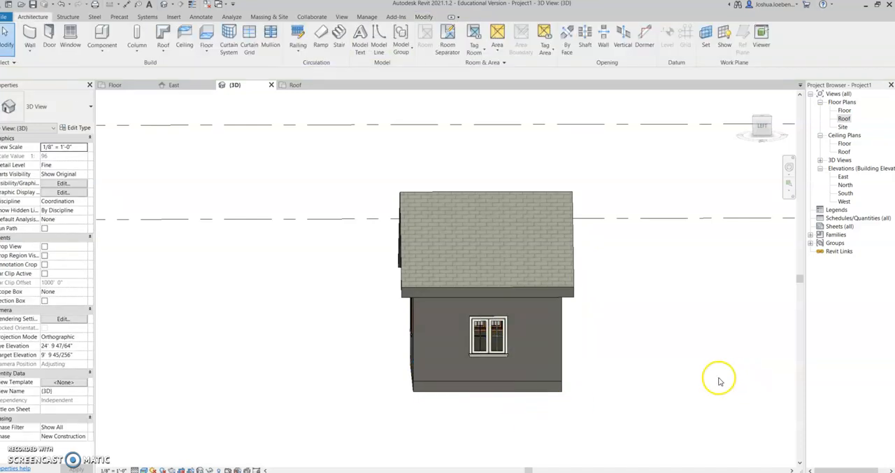
- Inspect the shed's walls, casement windows, door and roof from all sides in the 3D view
middle_click_drag(659, 348, 231, 310, "shift")
middle_click_drag(238, 323, 82, 312, "shift")
middle_click_drag(570, 342, 233, 348, "shift")
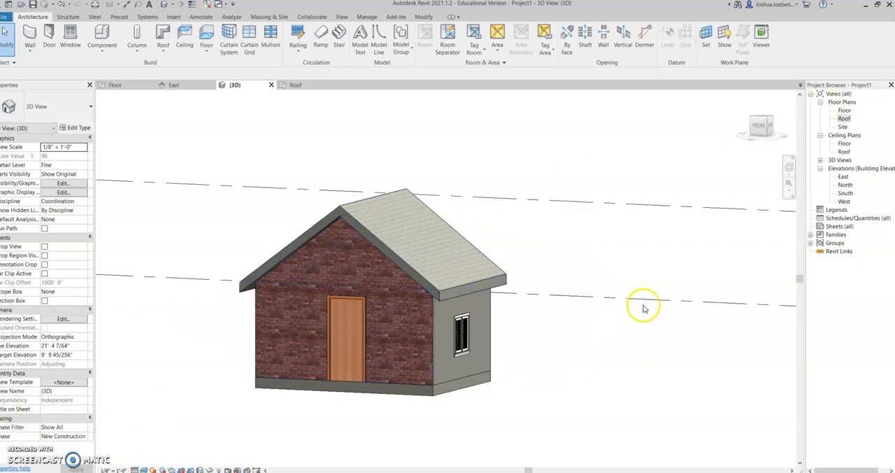
mouse_move(642, 309)
middle_mouse_down("shift")
mouse_move(629, 324)
mouse_move(625, 315)
middle_mouse_up("shift")
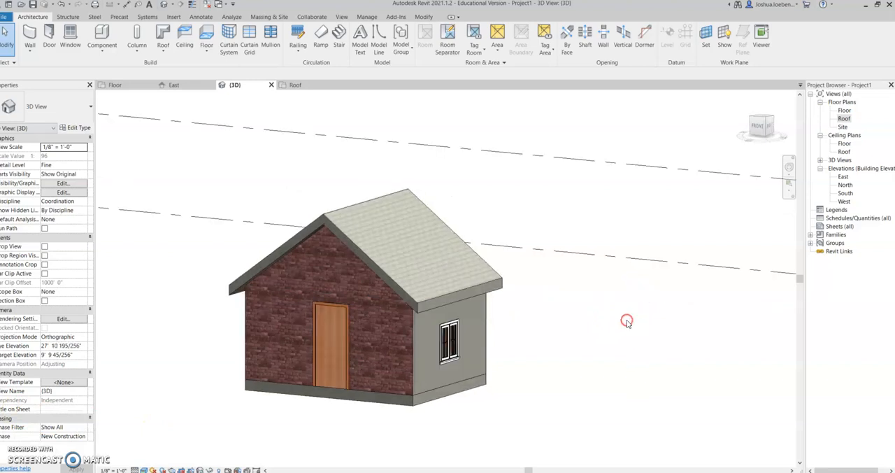